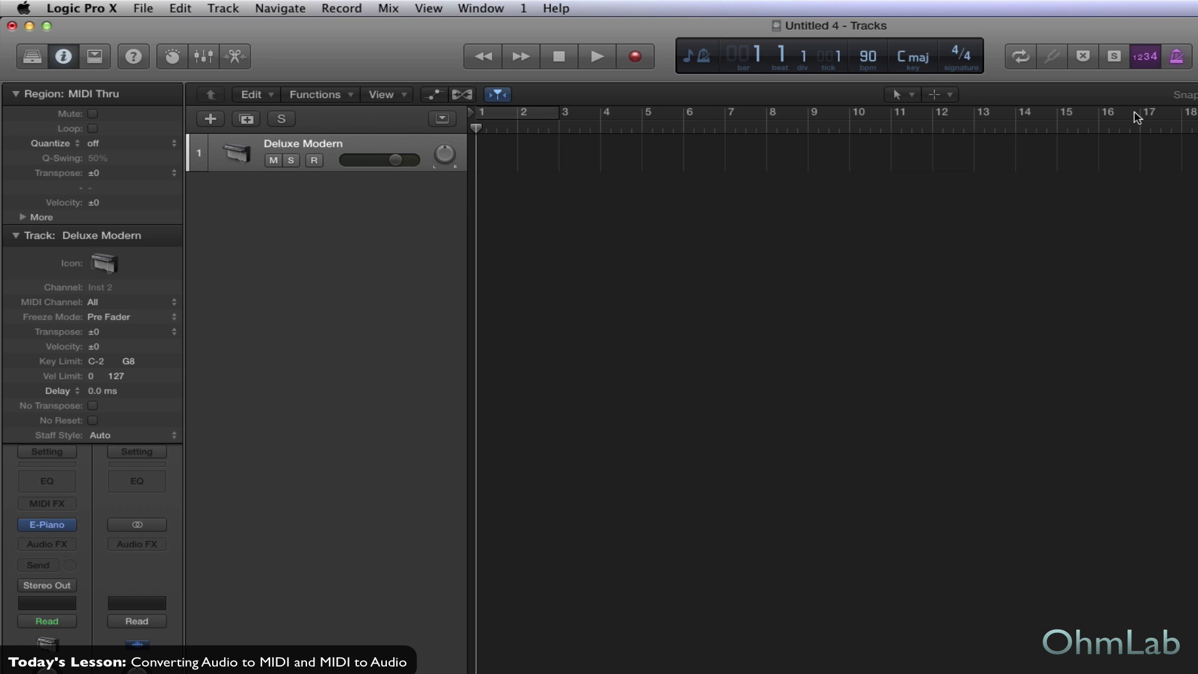
- Preview the Jazz Piano Bar 05 Apple Loop and place it at bar 1 on a new track
left_click(1152, 42)
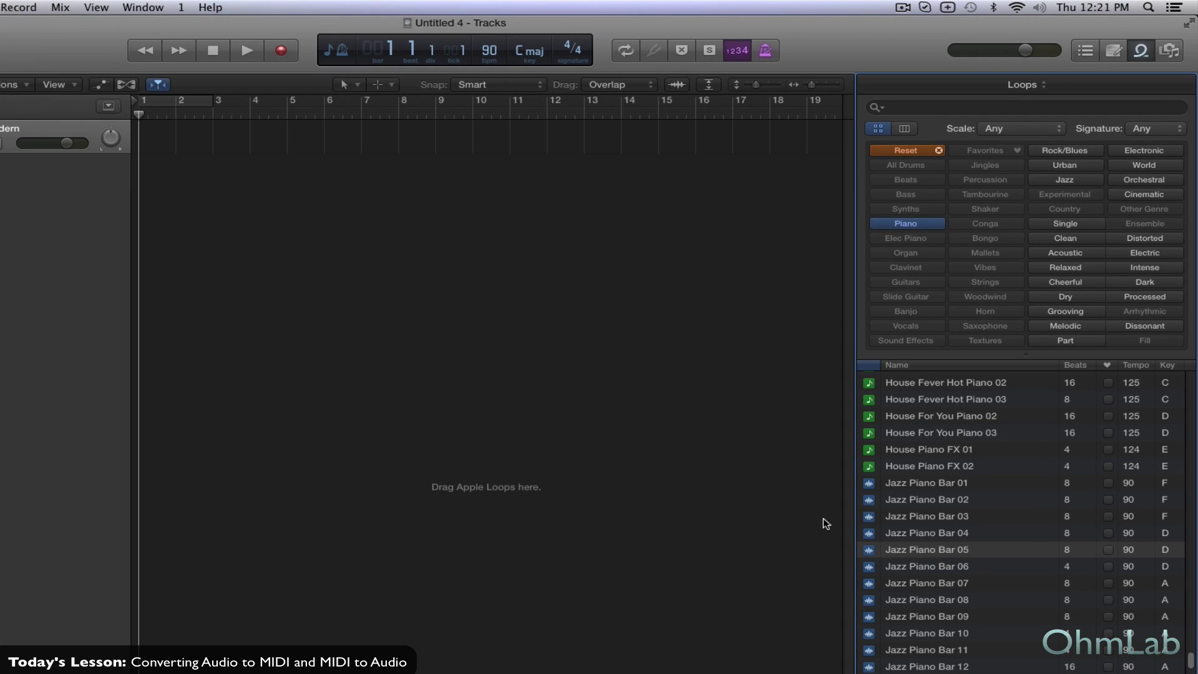
left_click(871, 551)
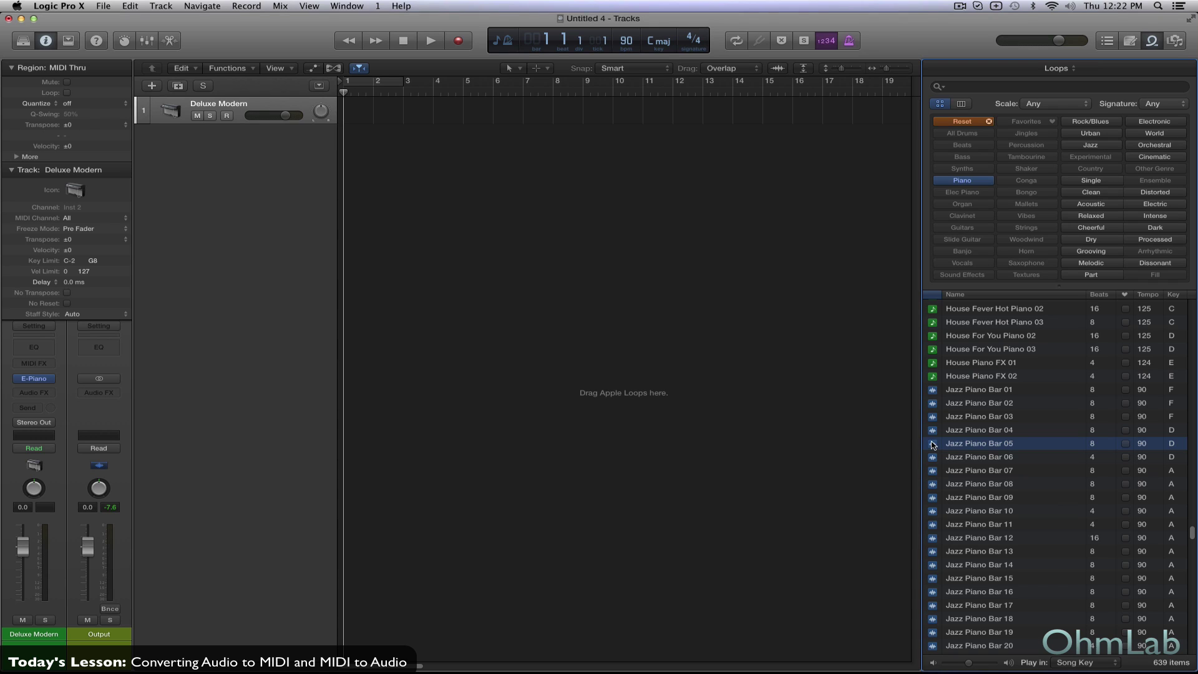
left_click_drag(935, 444, 369, 117)
left_click_drag(936, 447, 357, 138)
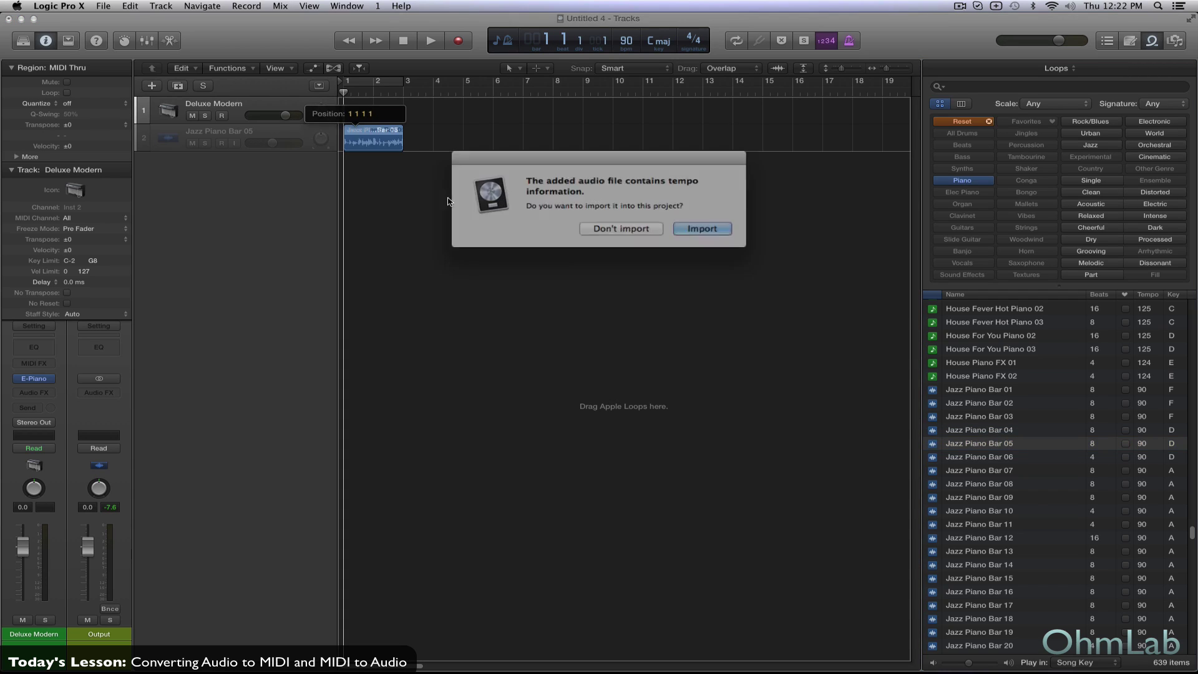
- Import the loop's tempo, hide the Loop Browser, and play the piano region cycling over bars 1–3
left_click(690, 228)
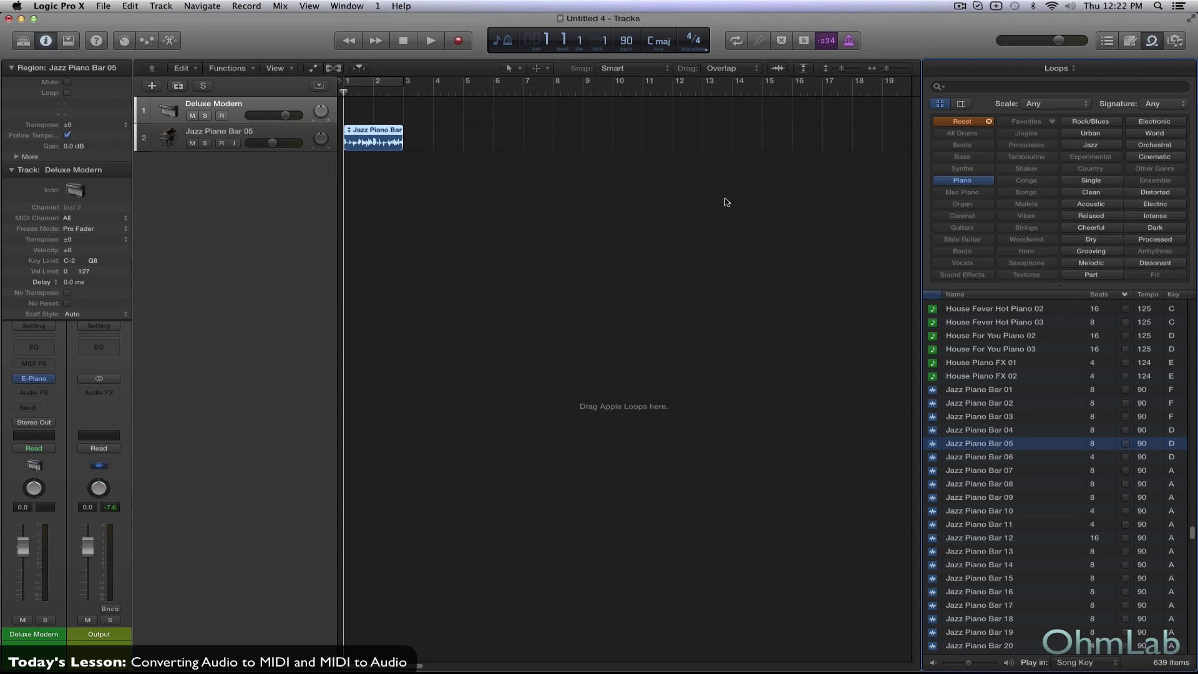
left_click(1151, 41)
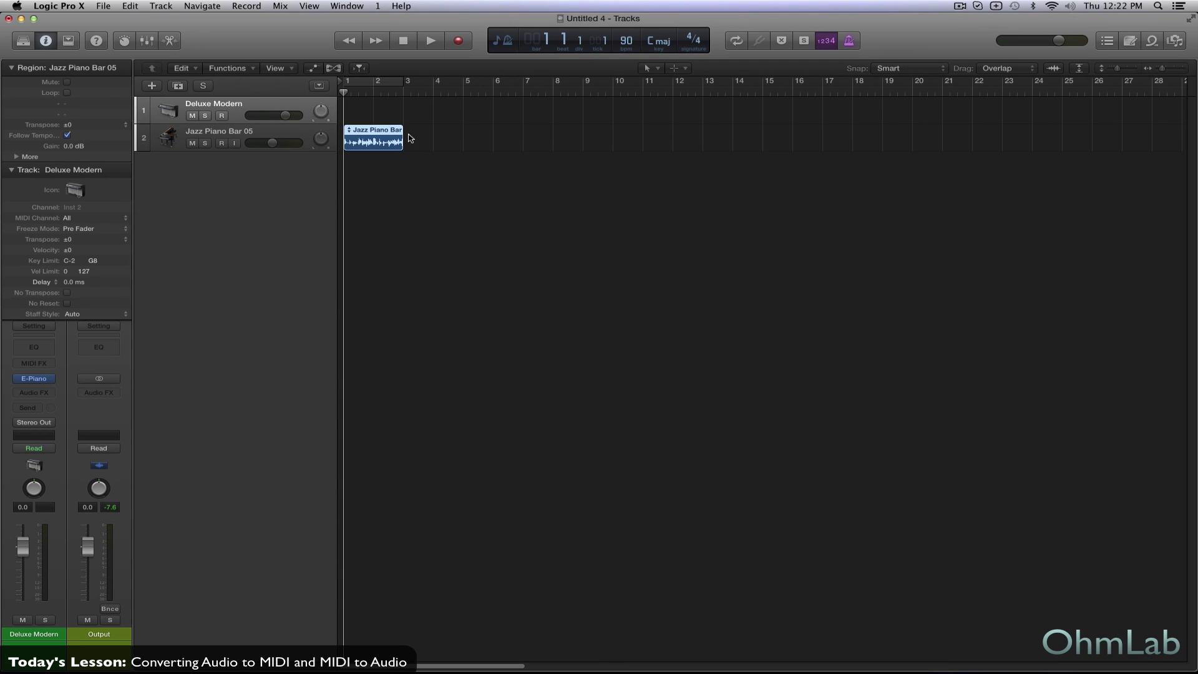
left_click(545, 120)
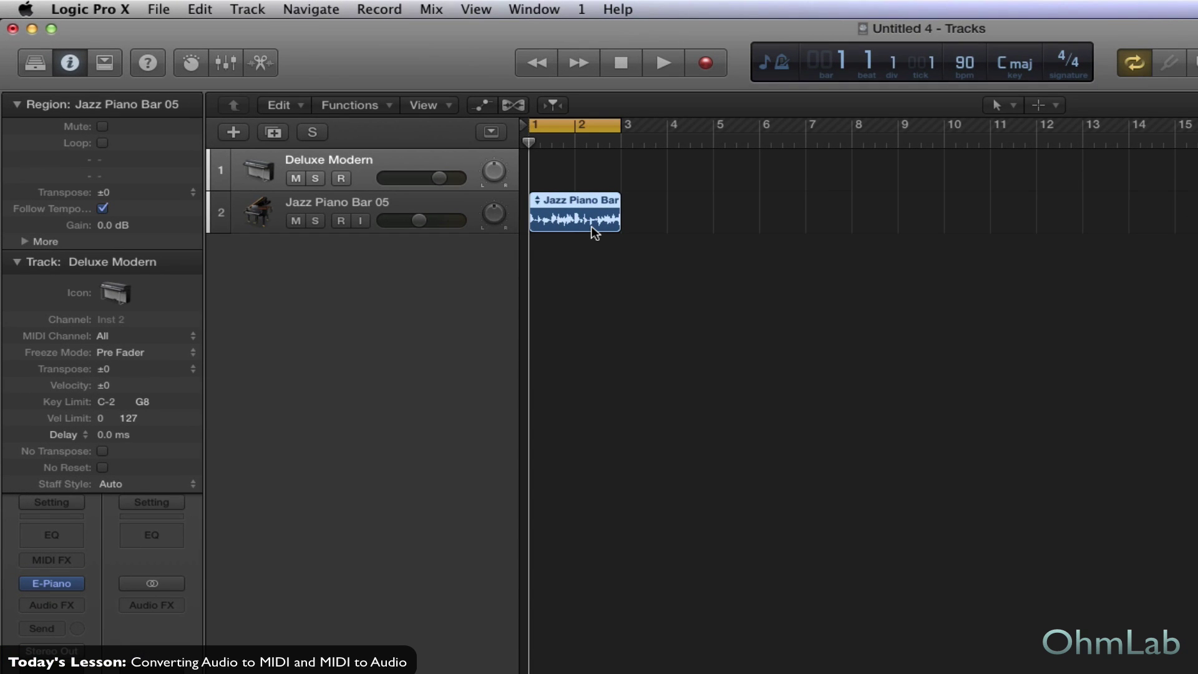
key("space")
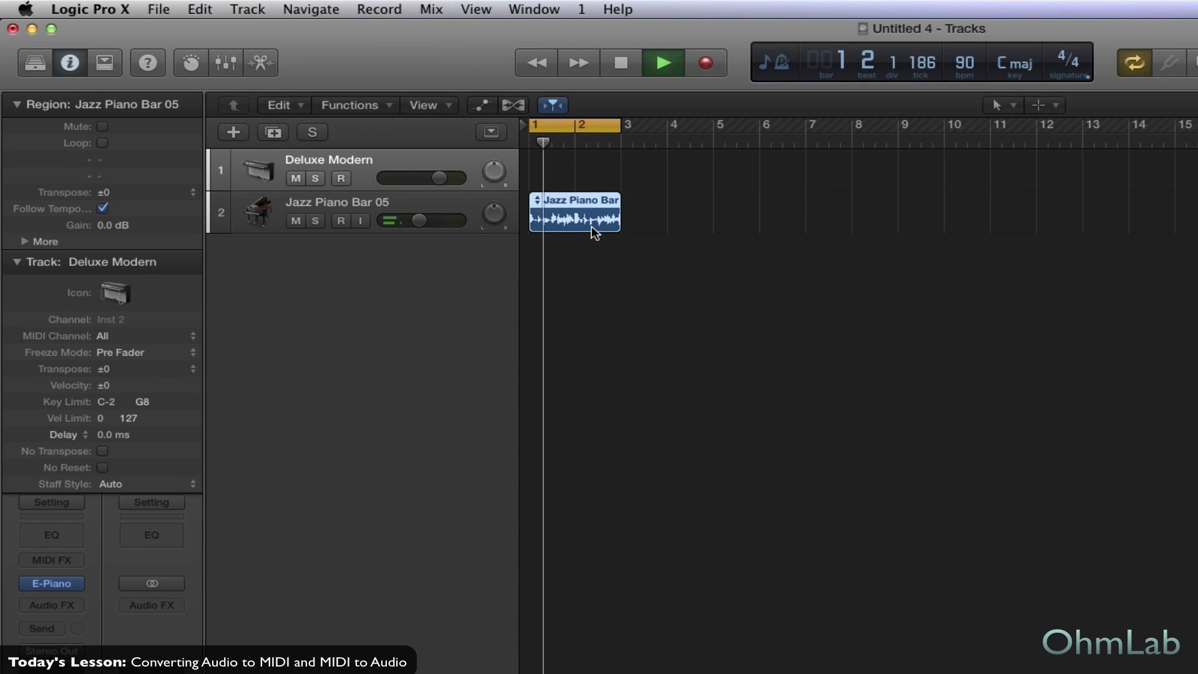
key("space")
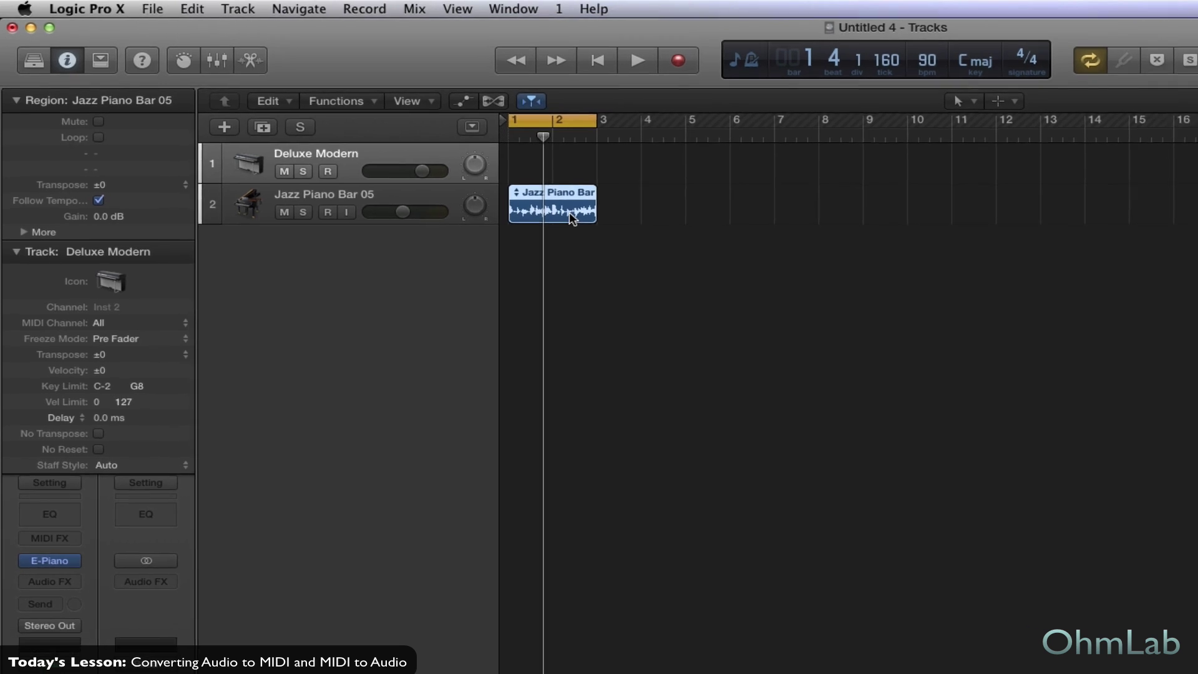
- Open the Jazz Piano Bar 05 region in the Audio Track Editor with Flex turned on in Flex Pitch mode
double_click(593, 220)
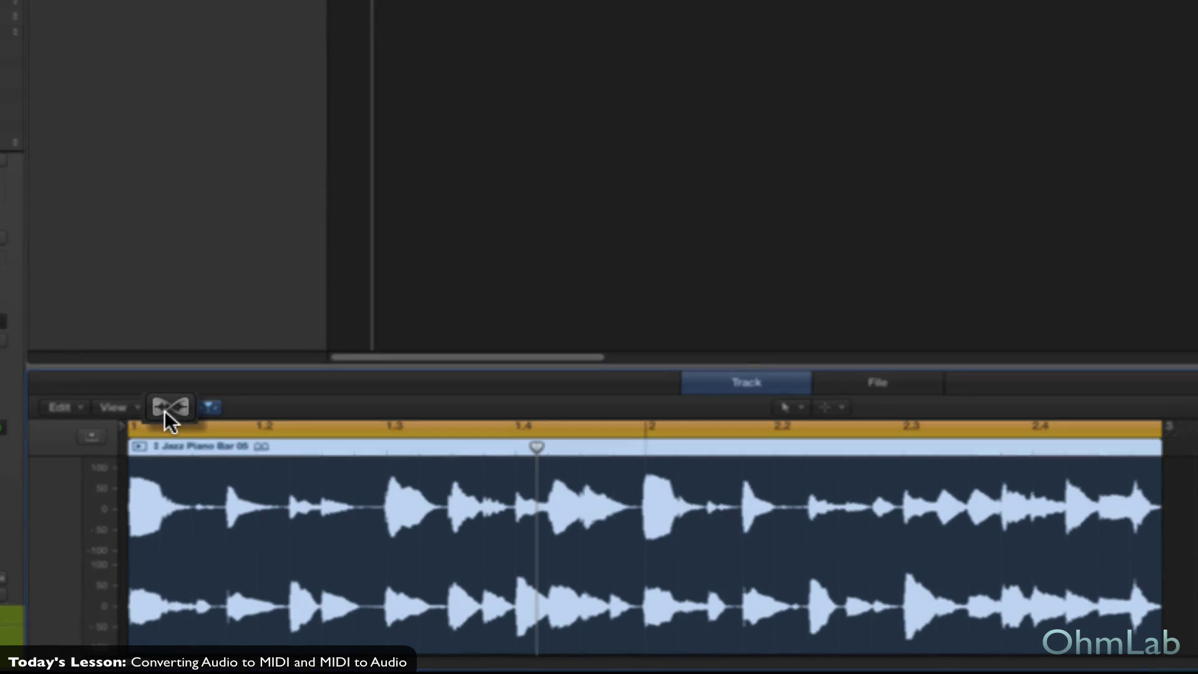
left_click(160, 416)
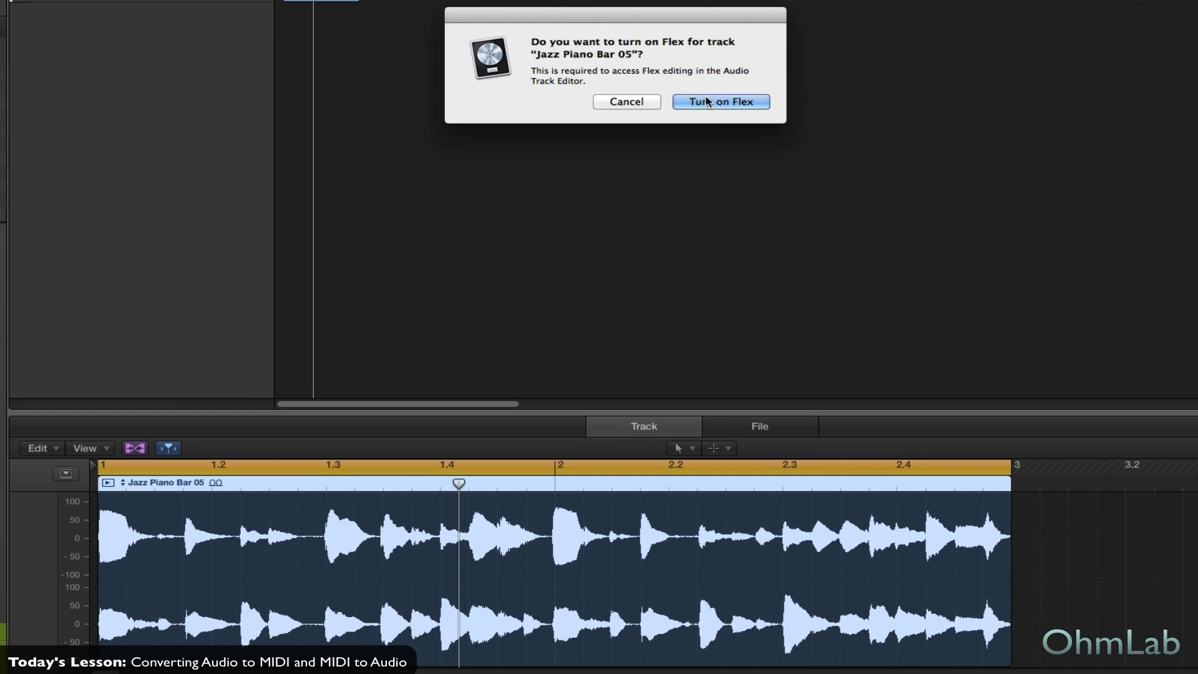
left_click(713, 102)
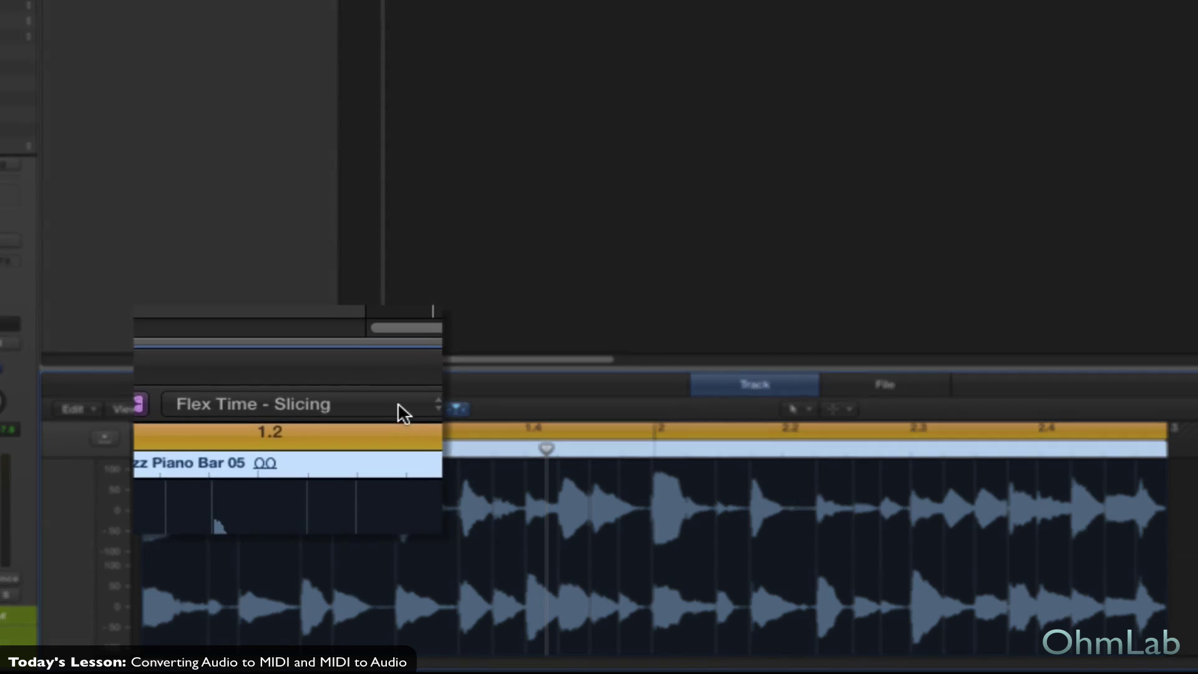
left_click(320, 399)
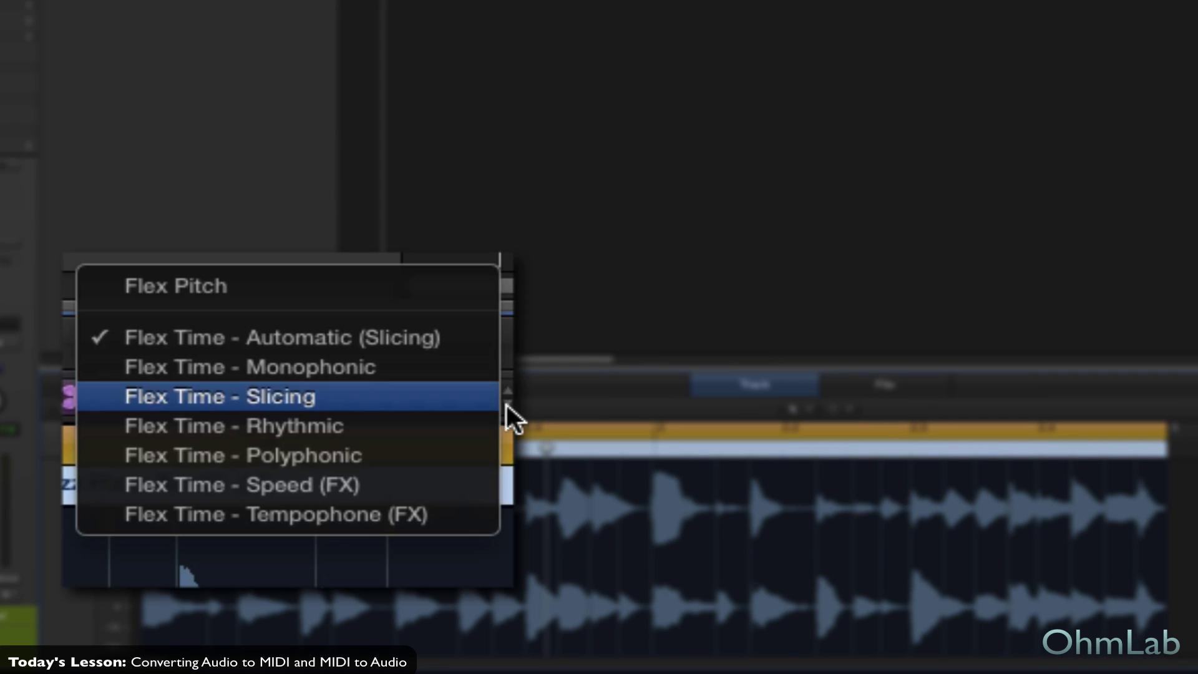
left_click(230, 279)
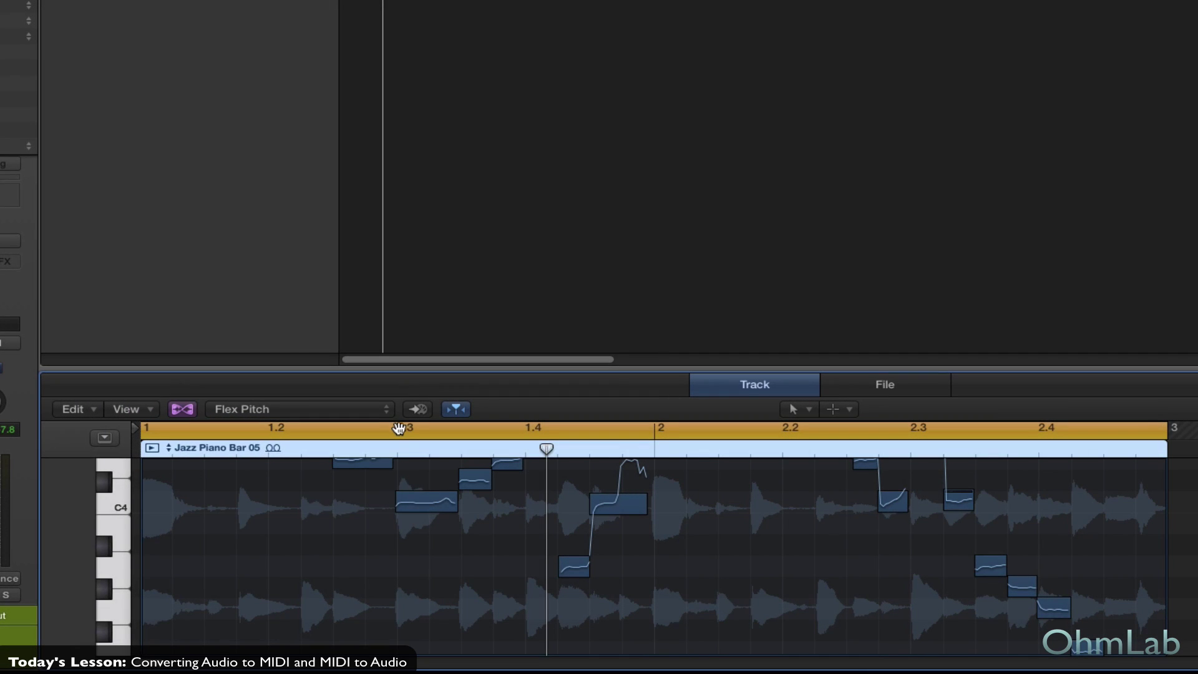
- Generate a Classic Electric Piano MIDI track of 27 notes from the loop's Flex Pitch data
scroll(326, 527, "up", 5)
scroll(327, 527, "up", 2)
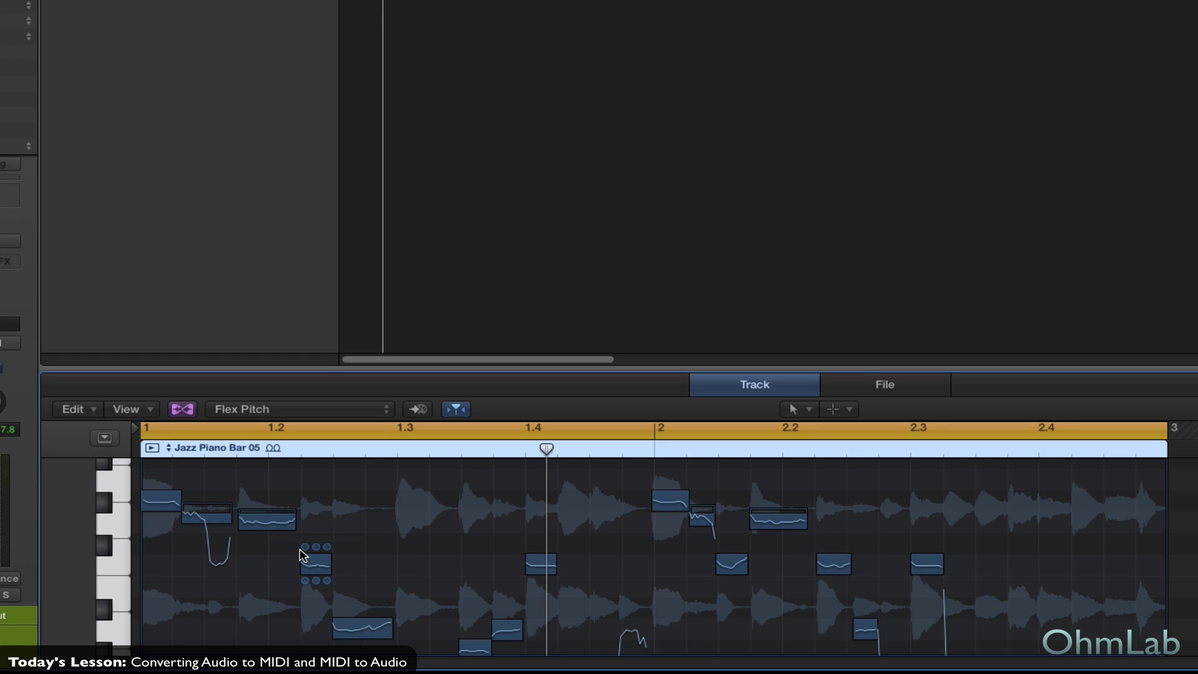
left_click(73, 409)
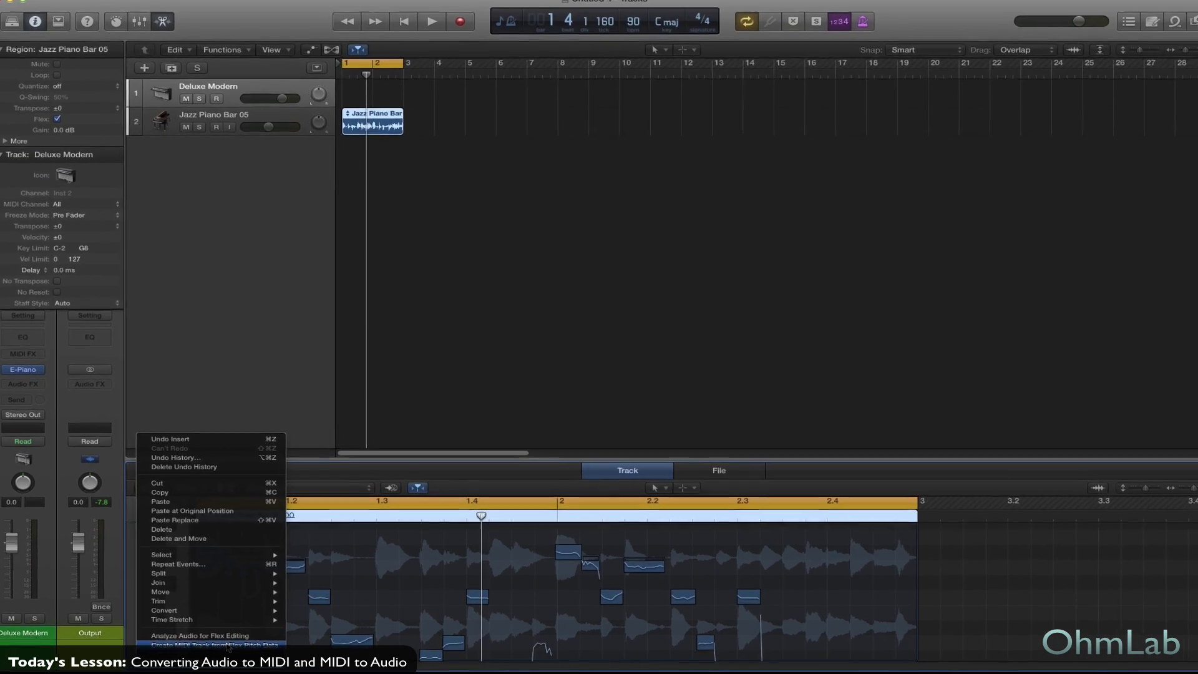
left_click(227, 645)
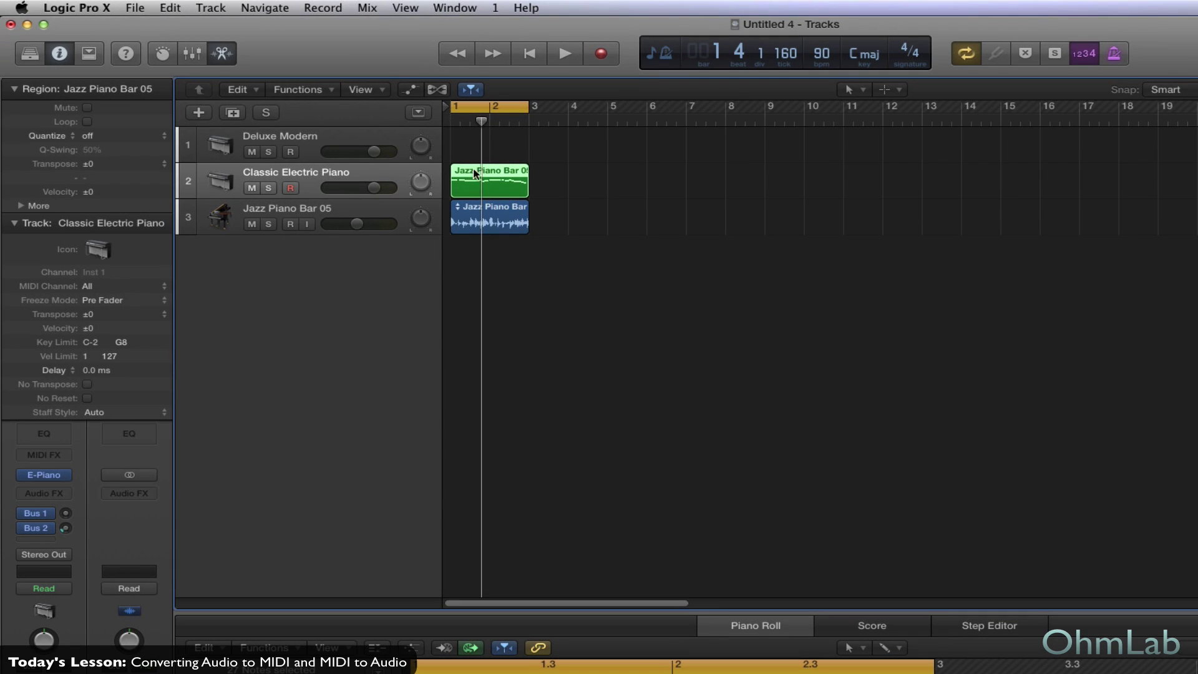
- Move the converted MIDI region onto the Deluxe Modern track, solo that track, and start playback
left_click_drag(497, 182, 501, 153)
left_click(269, 153)
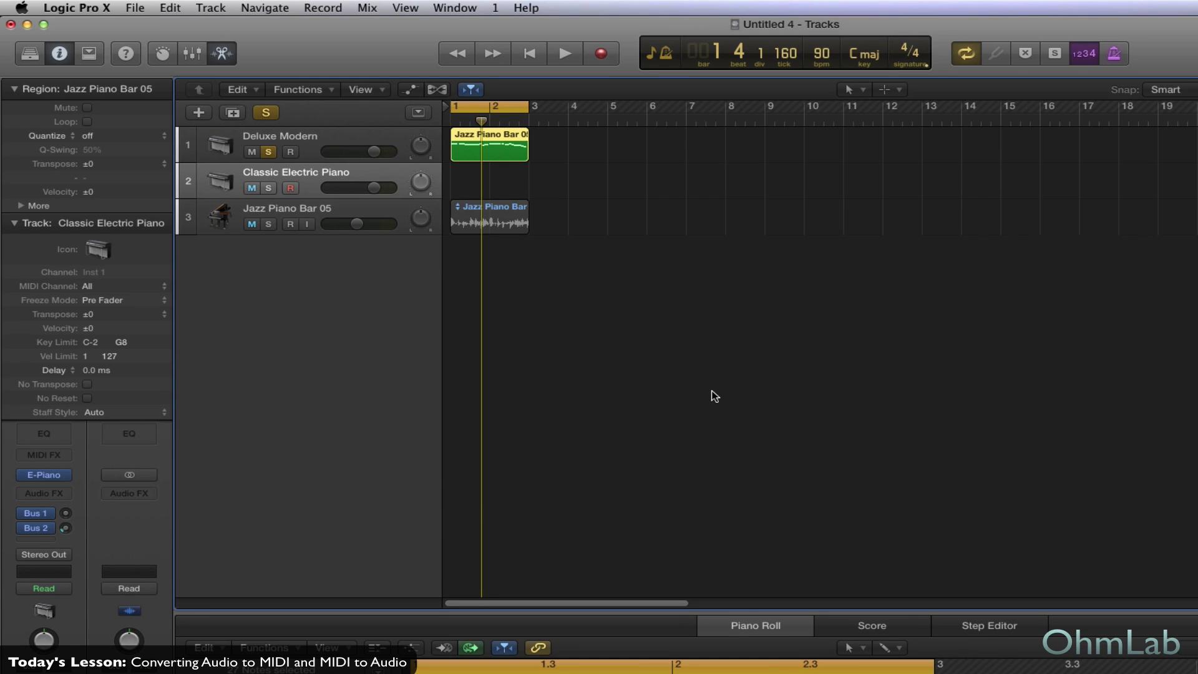
key("space")
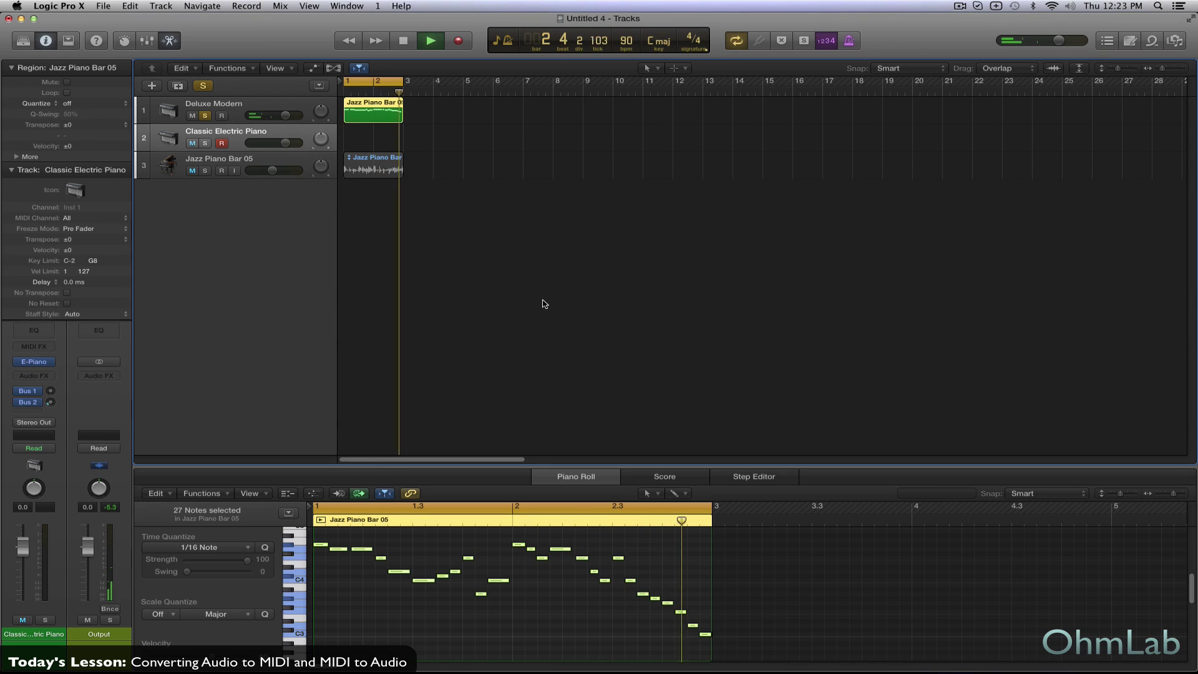
- Stop playback and set the Piano Roll's Scale Quantize to A Major
key("space")
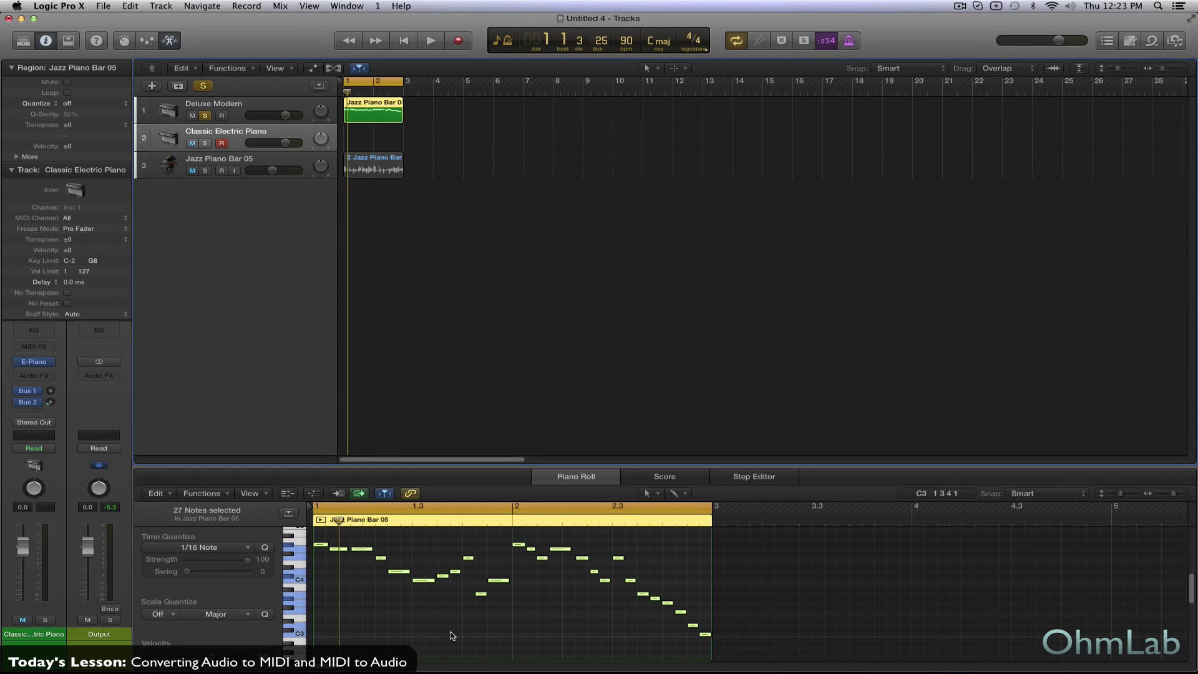
left_click(173, 615)
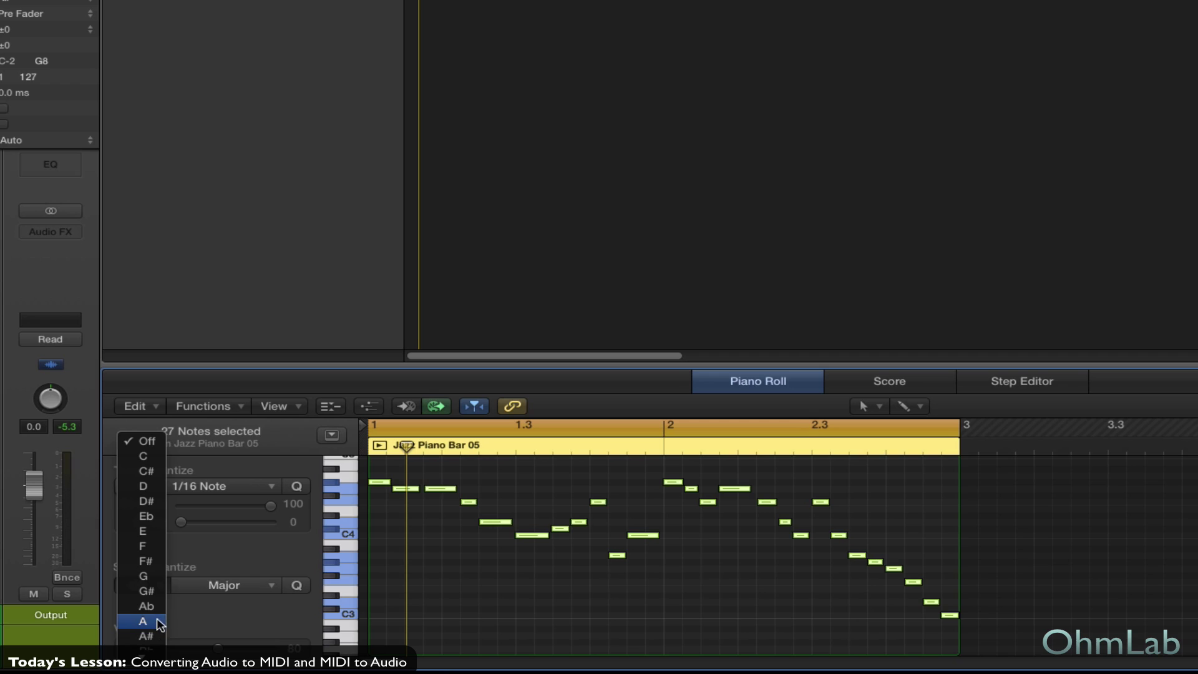
left_click(158, 622)
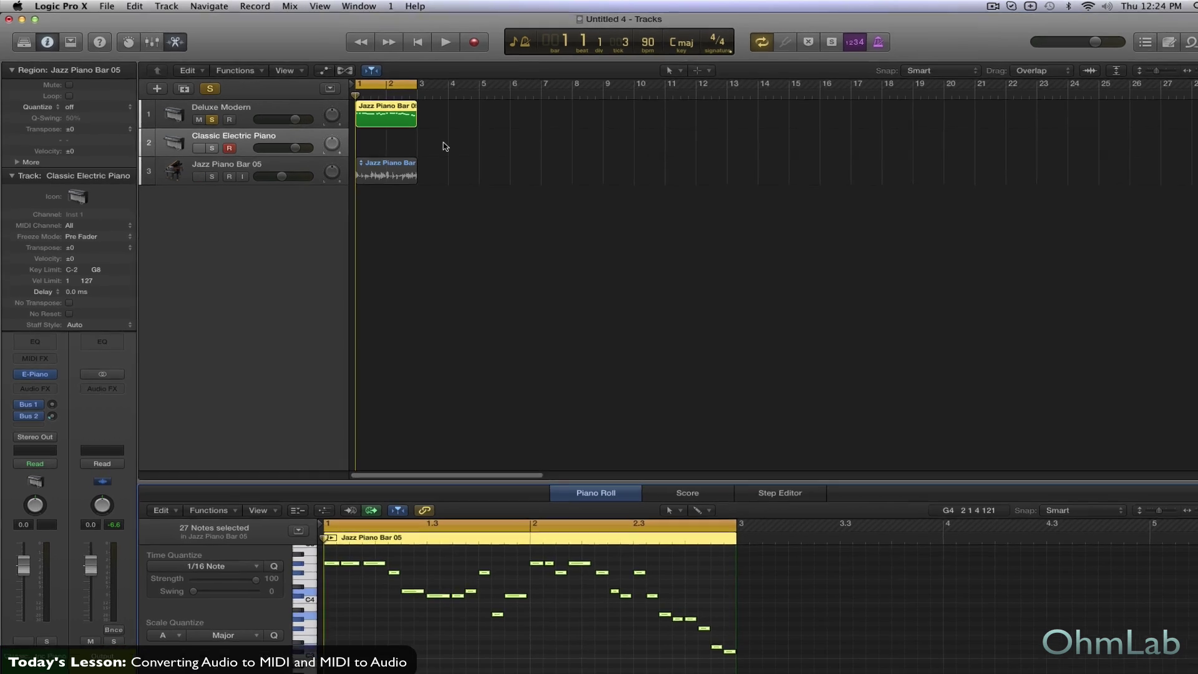
- Close the Piano Roll and choose Bounce and Join > Bounce In Place for the MIDI piano region
key("e")
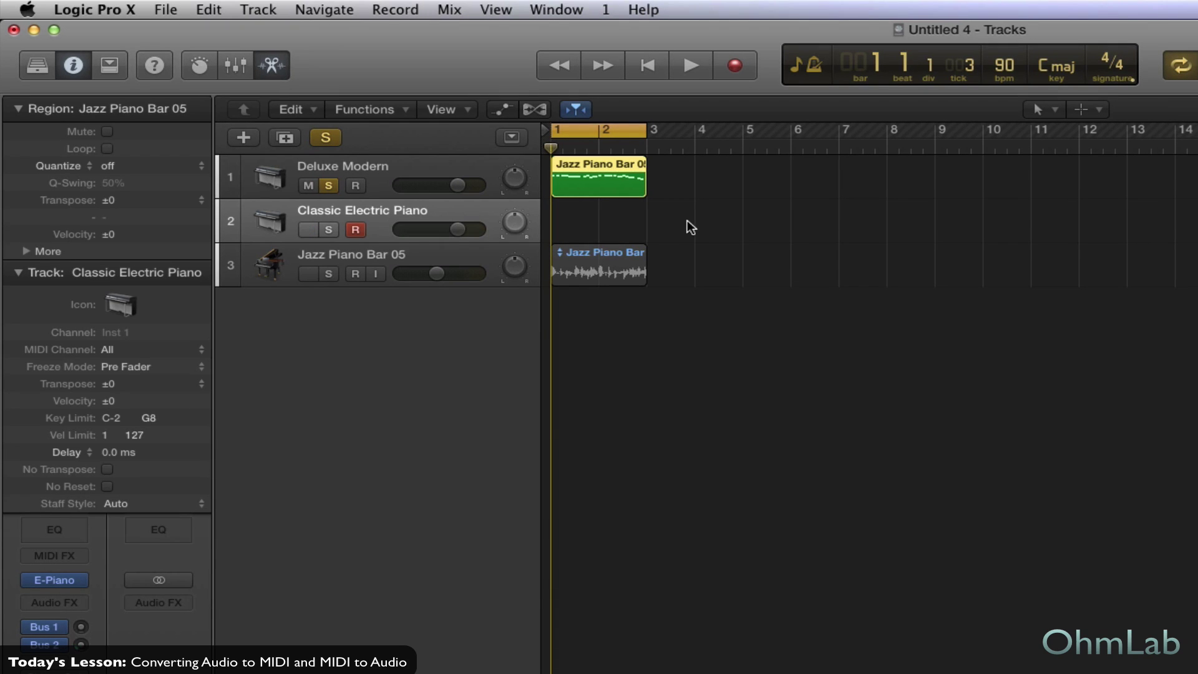
right_click(593, 184)
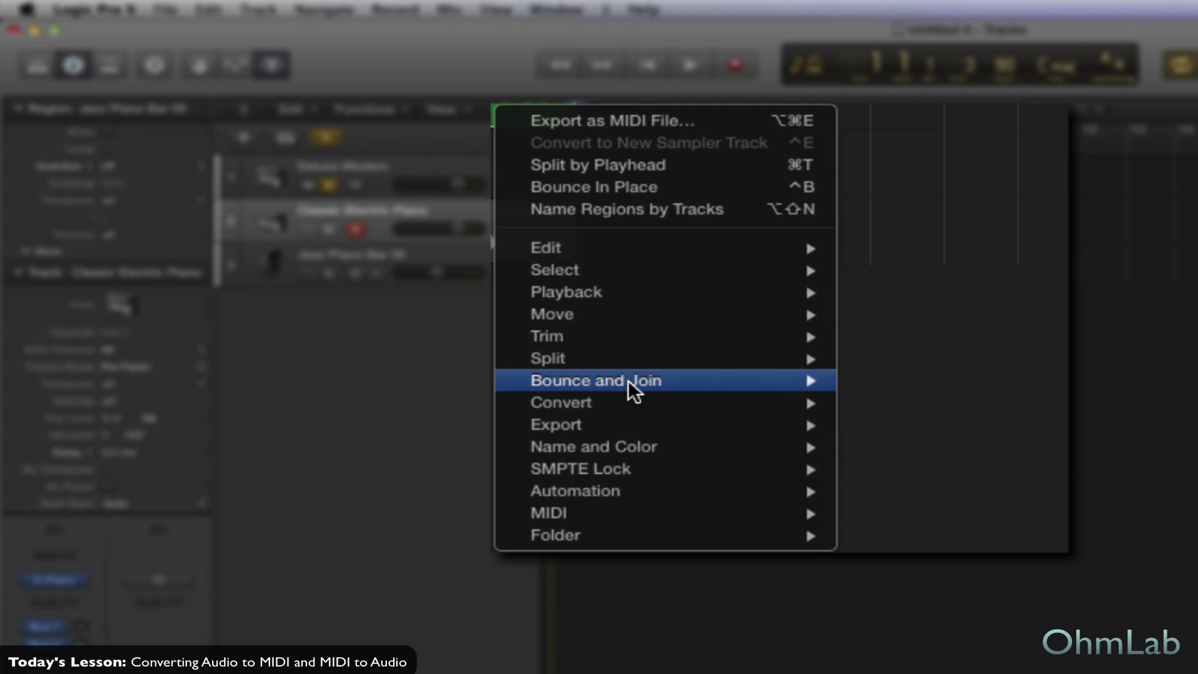
mouse_move(627, 379)
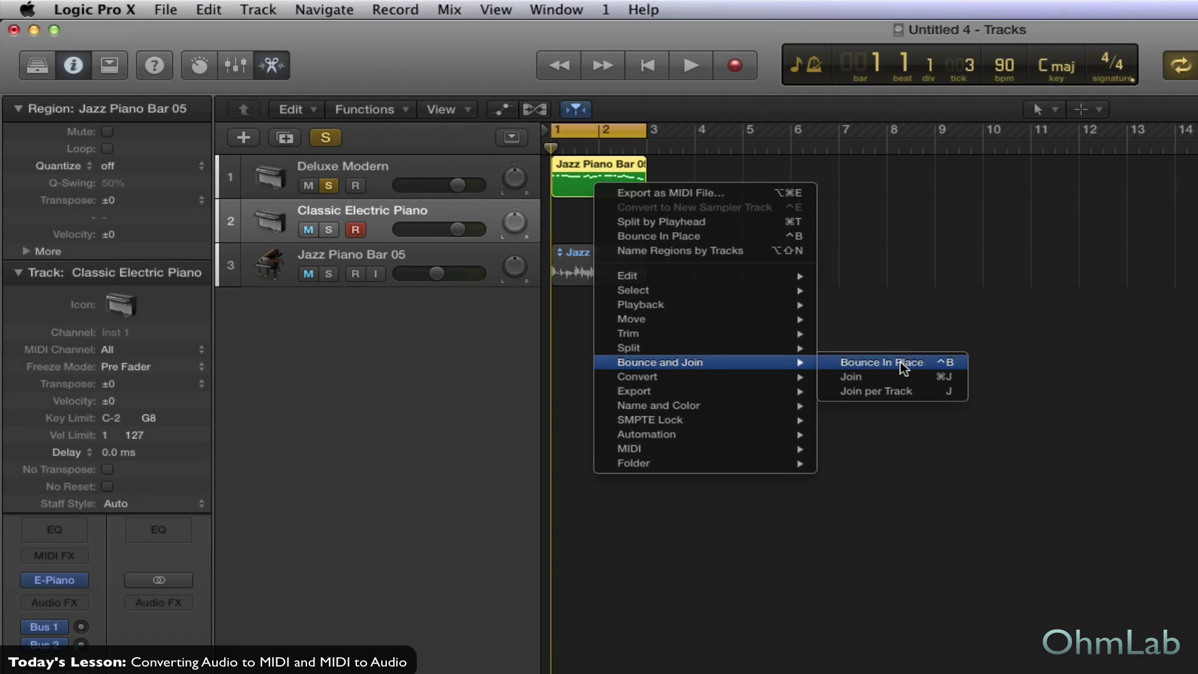
left_click(900, 361)
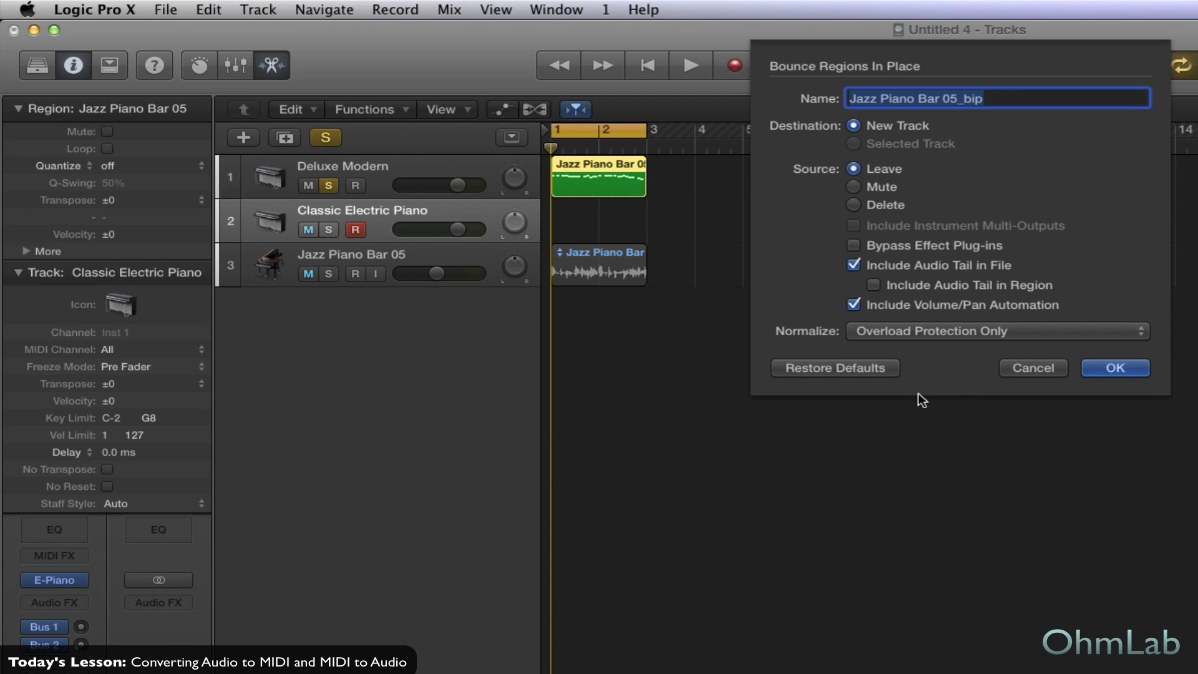
- Bounce to a new Jazz Piano Bar 05_bip track, solo it with Classic Electric Piano, and play
left_click(1140, 369)
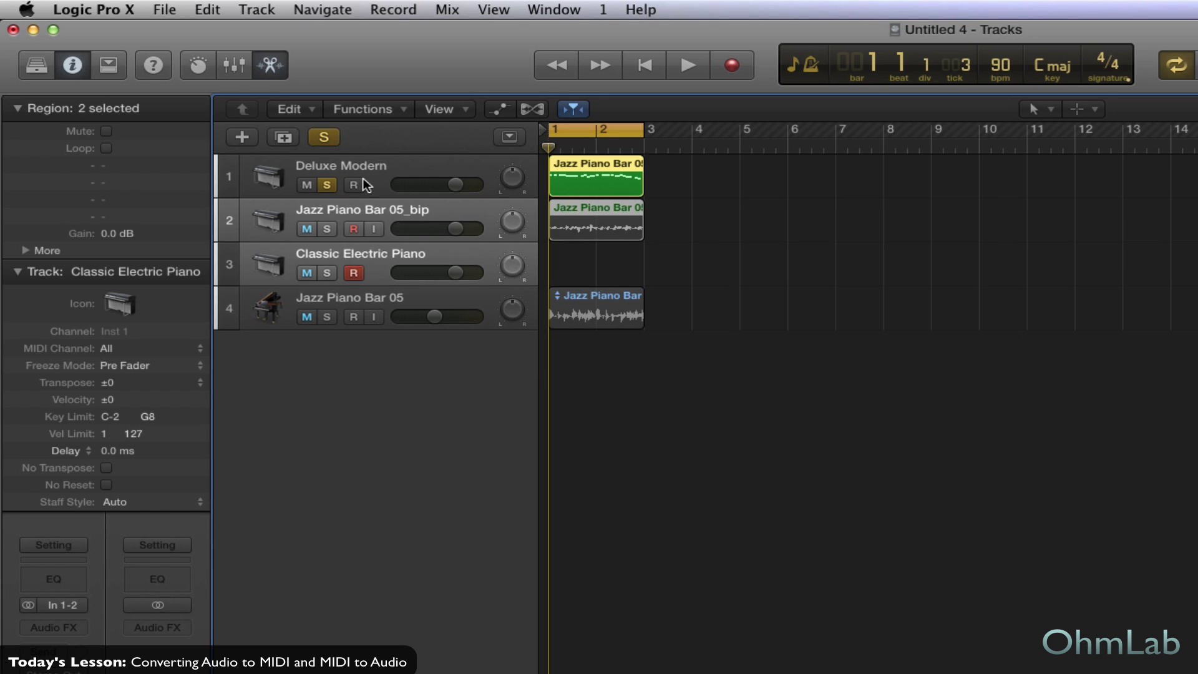
left_click(327, 185)
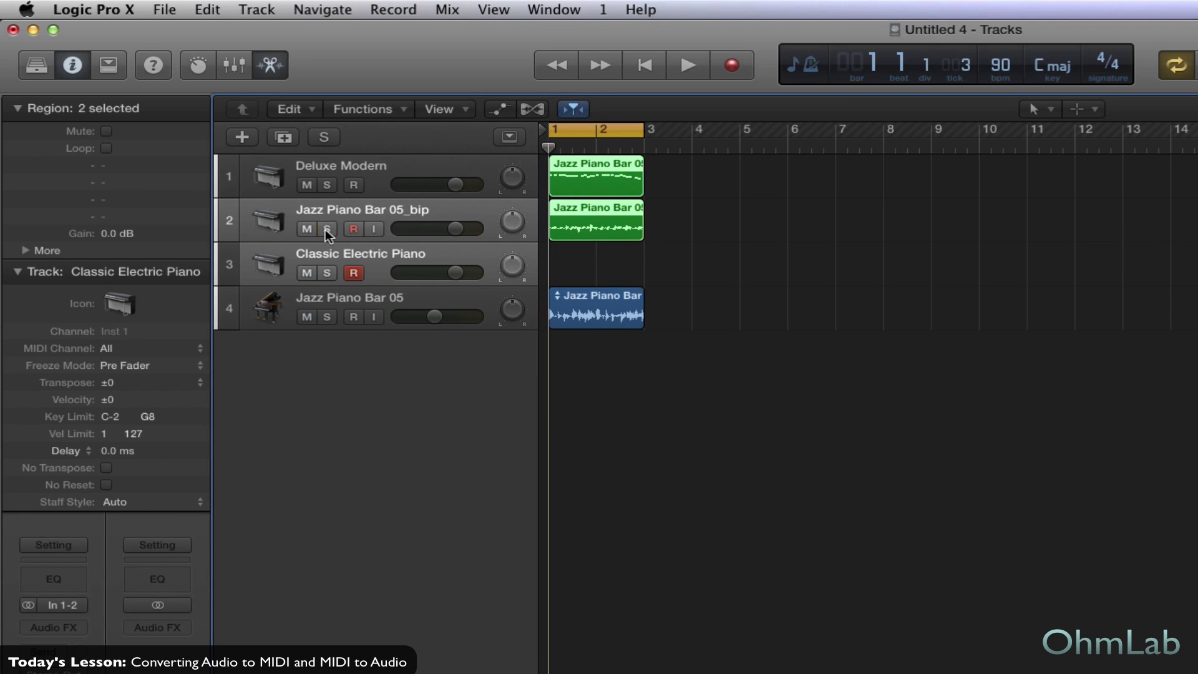
left_click_drag(327, 229, 326, 272)
key("space")
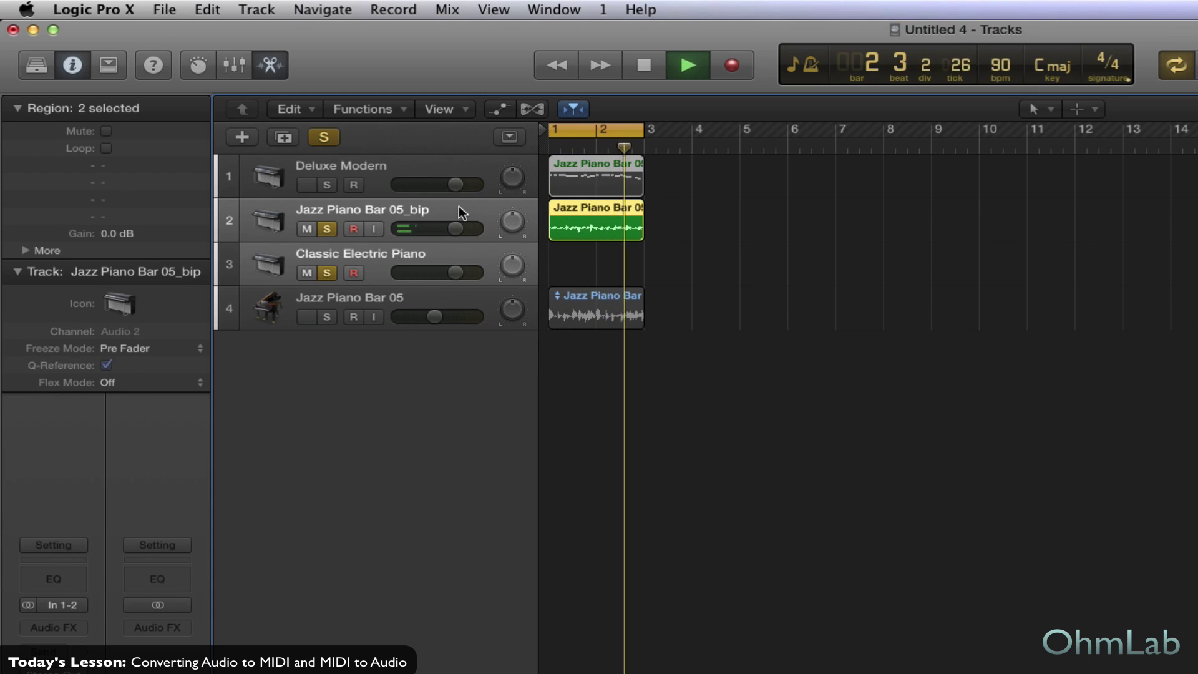
key("space")
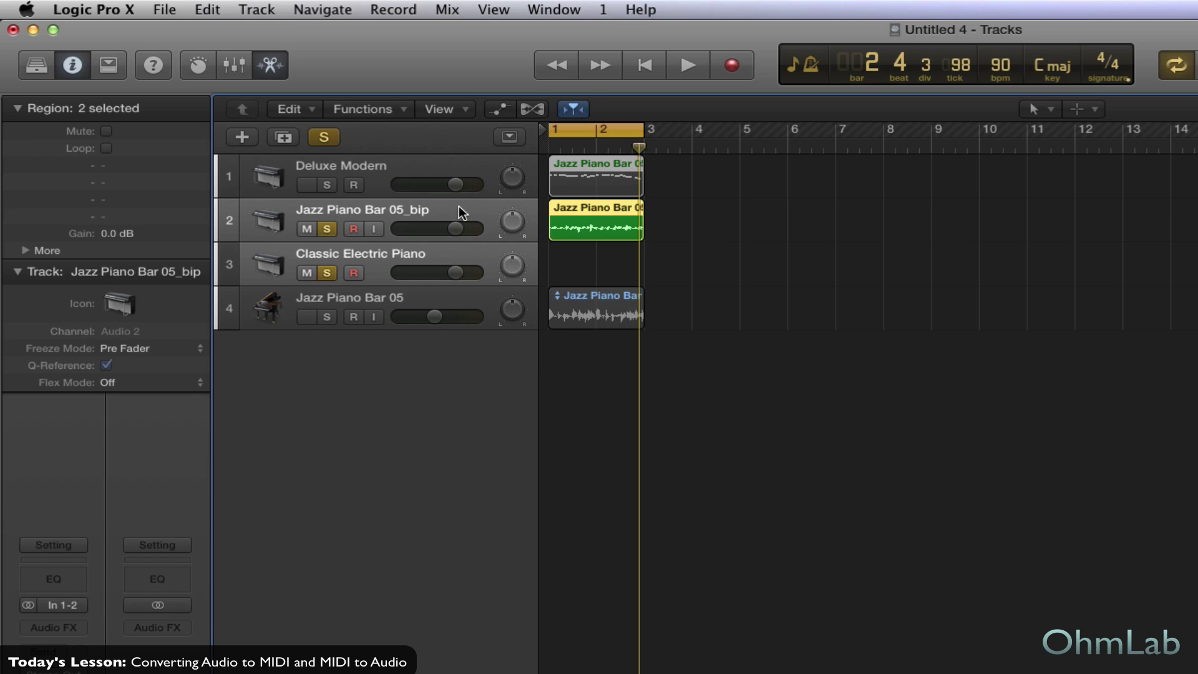
left_click(327, 273)
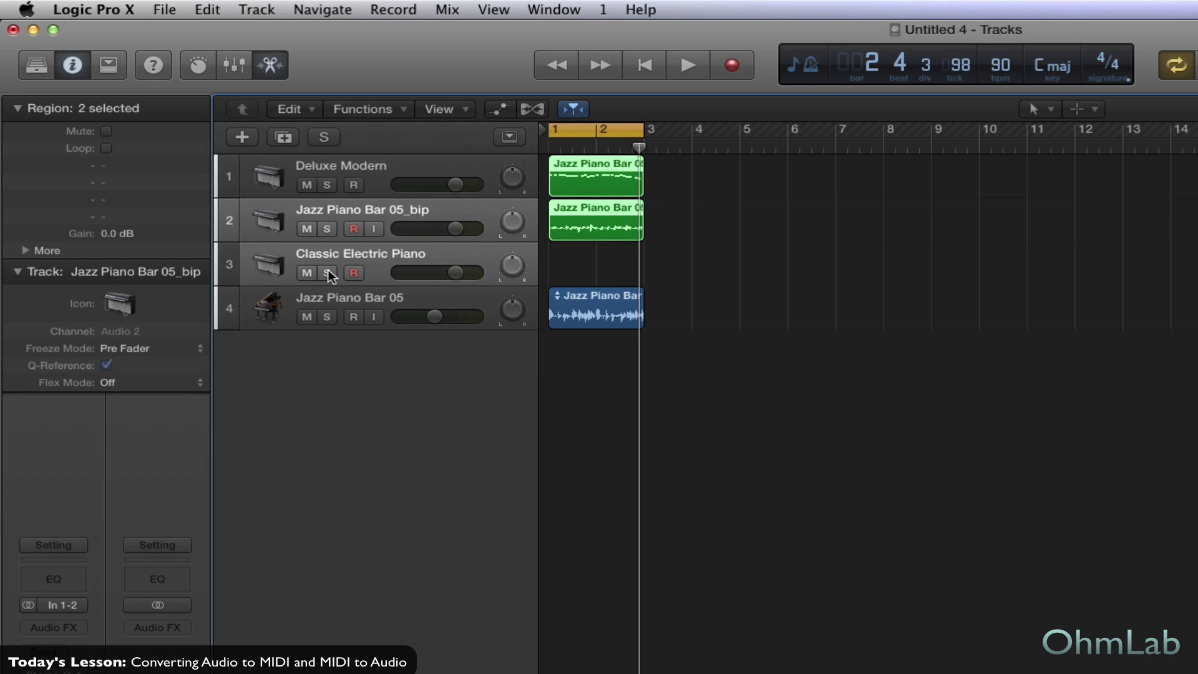
left_click(376, 362)
left_click(599, 193, "shift")
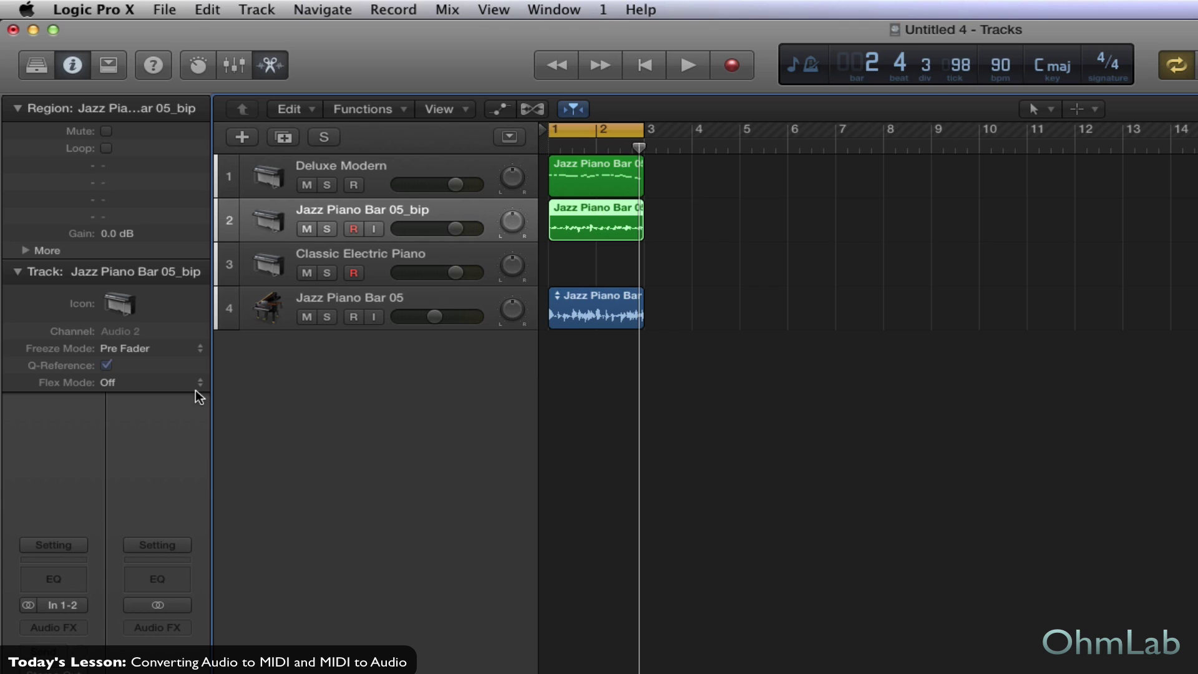
left_click(179, 382)
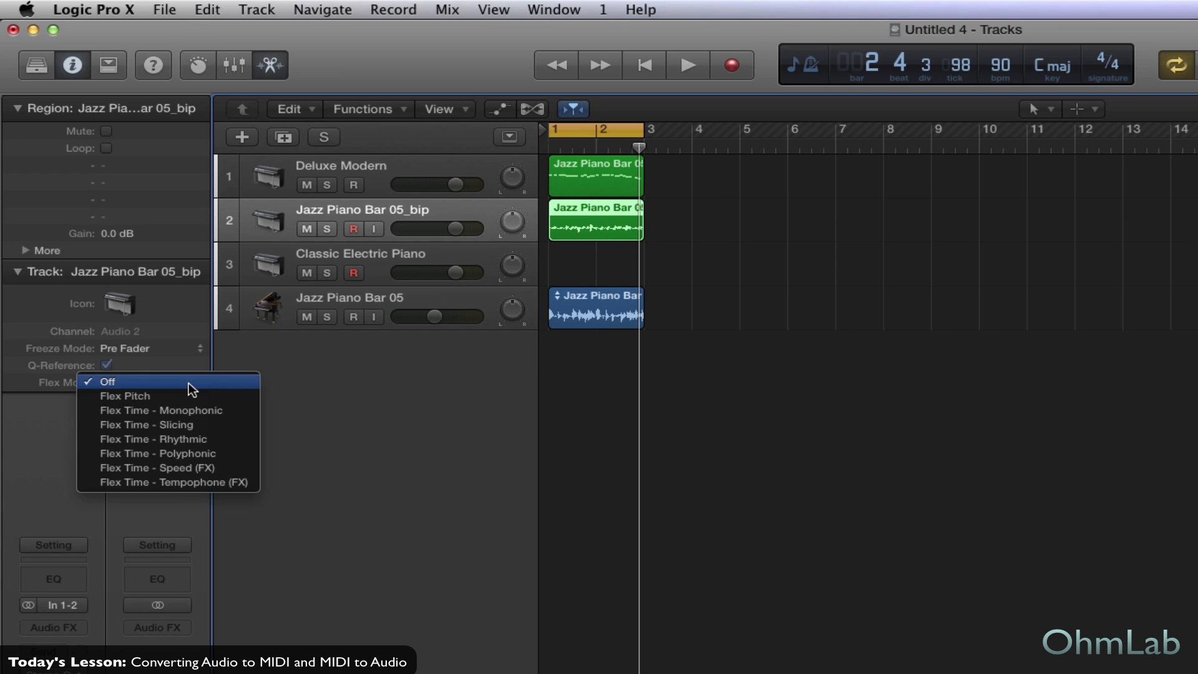
left_click(423, 412)
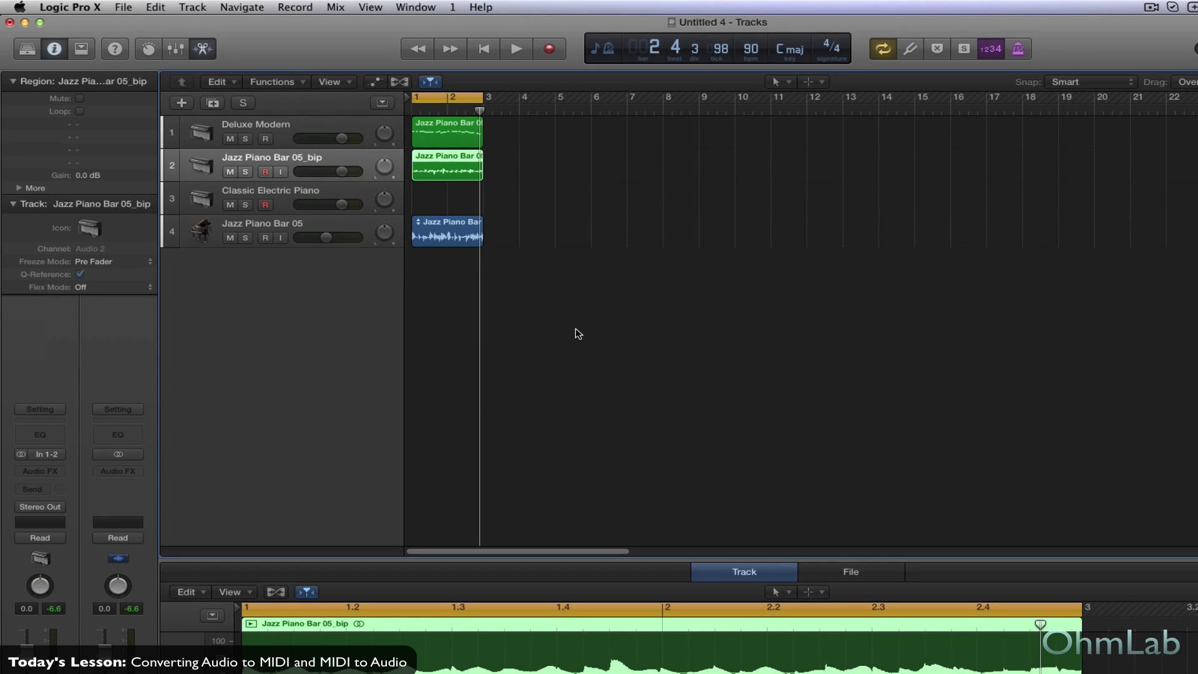
- Create the Rock Drummer track SoCal, extend the cycle to bar 17, solo it, and play
left_click(182, 103)
left_click(866, 61)
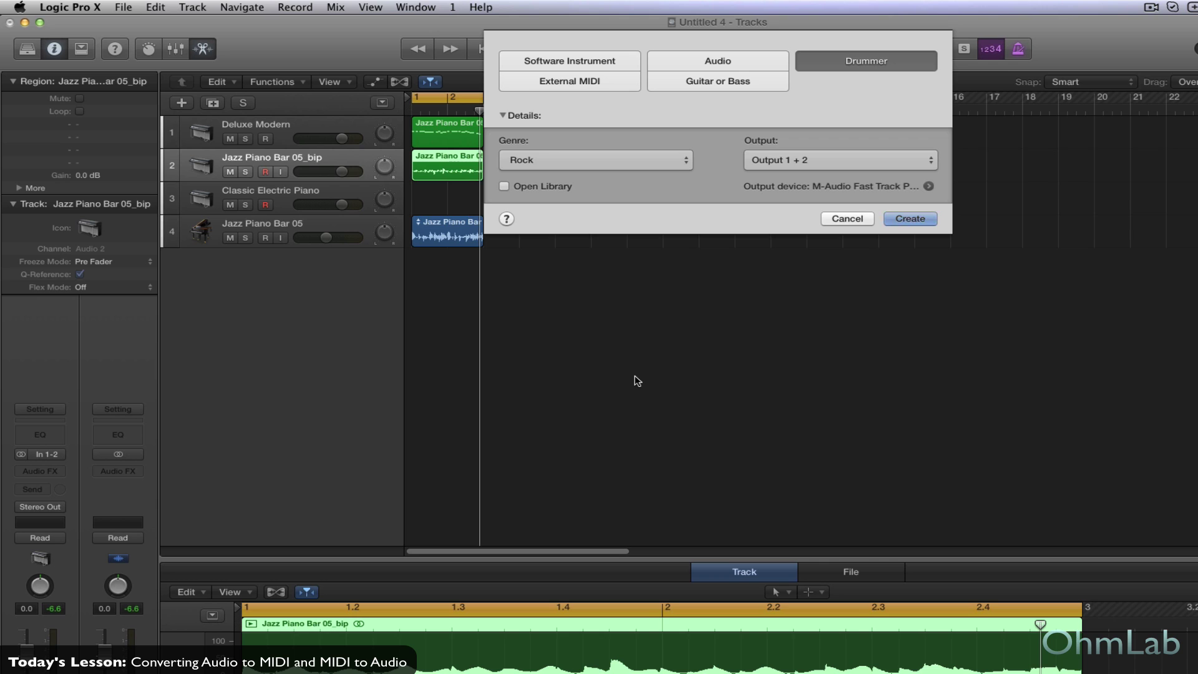
key("Return")
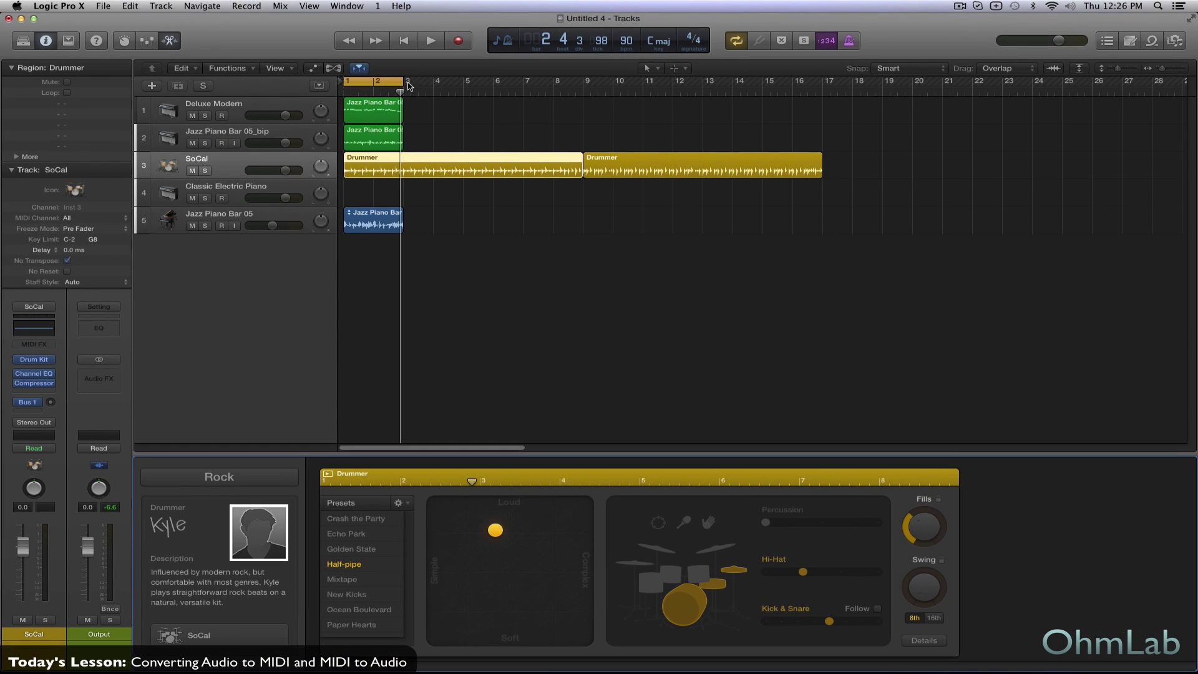
left_click_drag(405, 82, 821, 79)
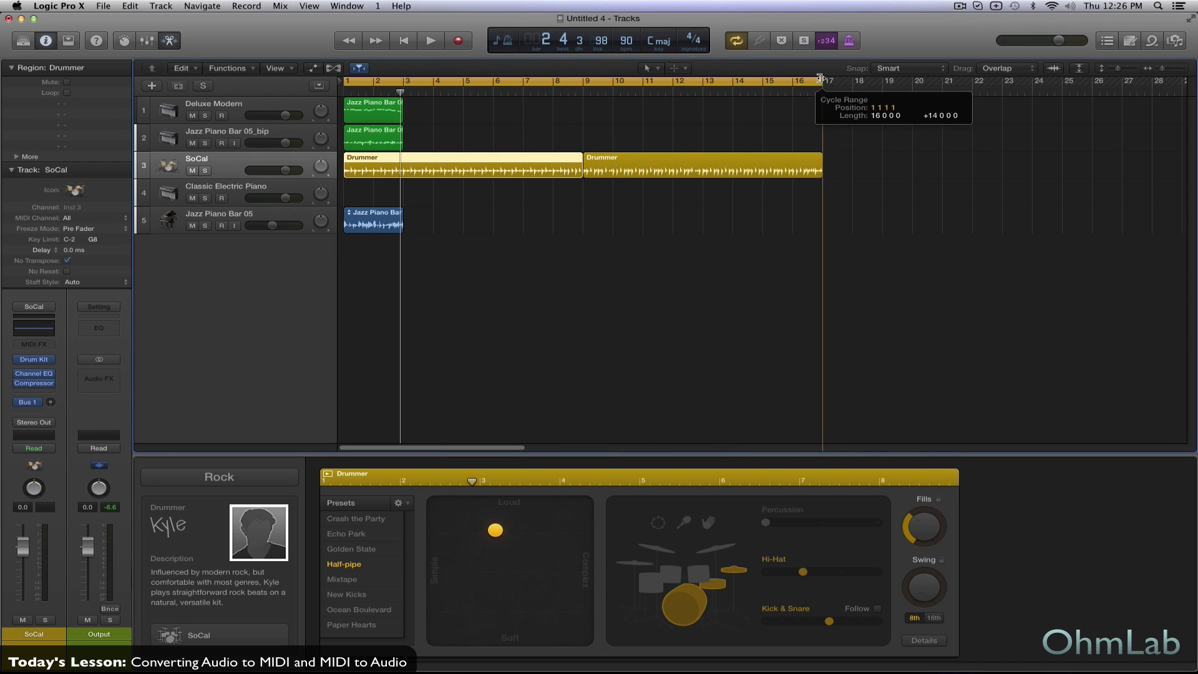
left_click(205, 170)
key("space")
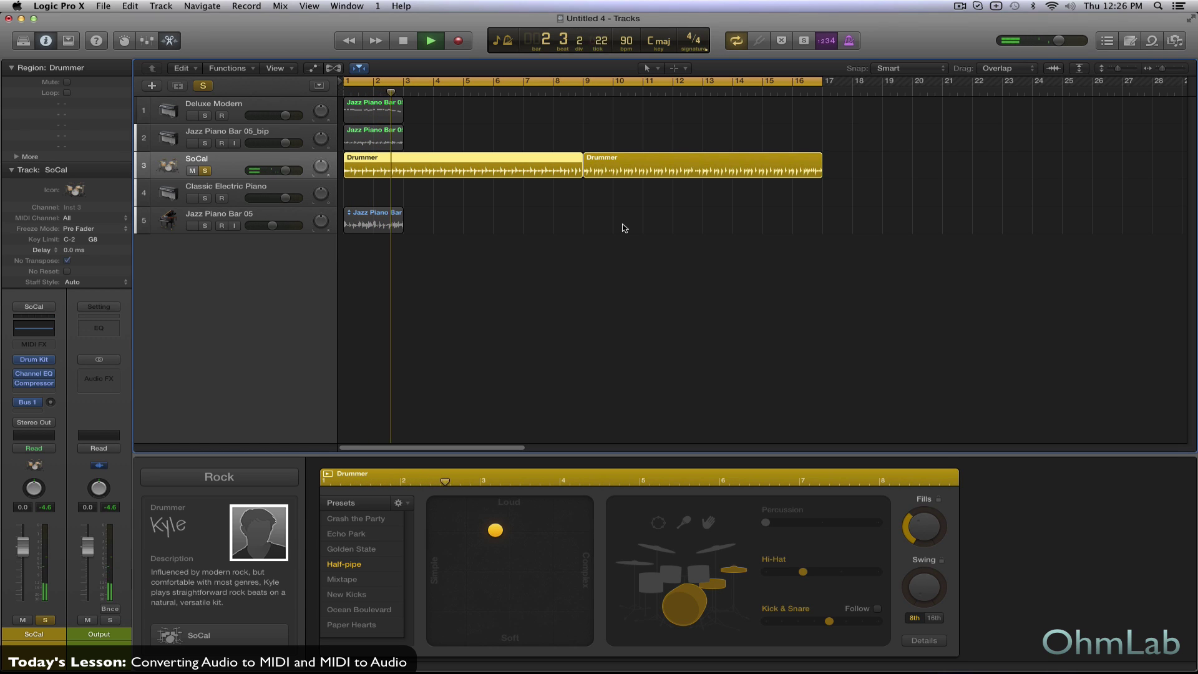
- Convert the first SoCal Drummer region (bars 1–9) to a MIDI region and play it back
key("space")
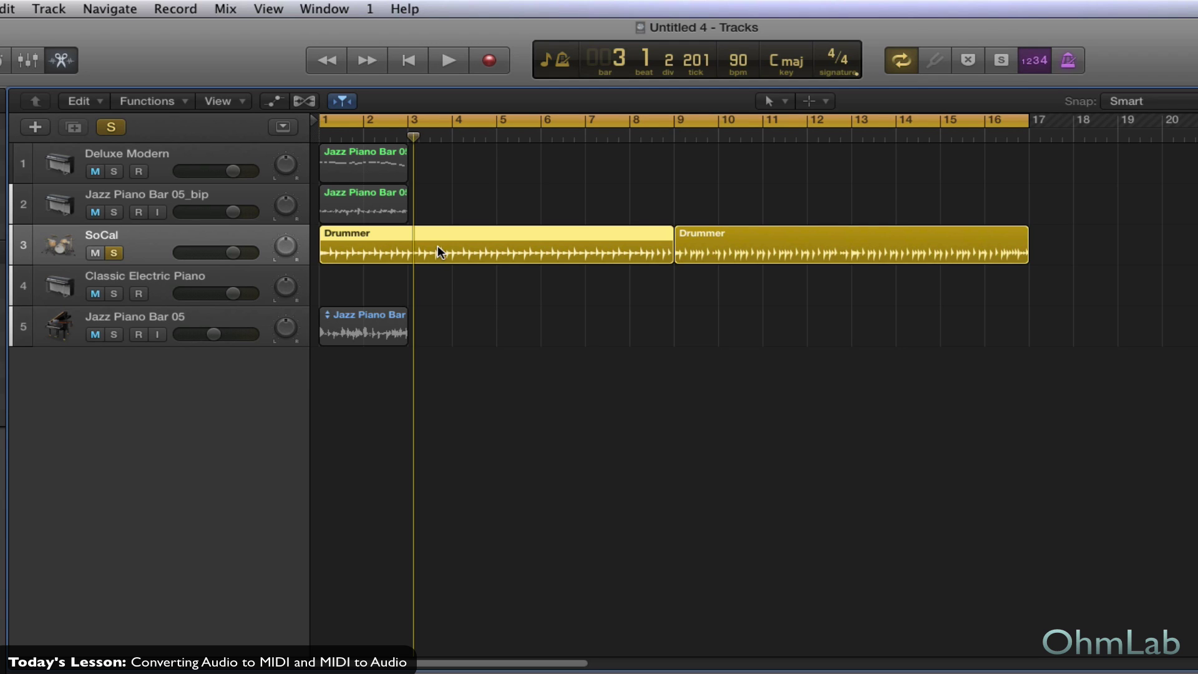
right_click(438, 252)
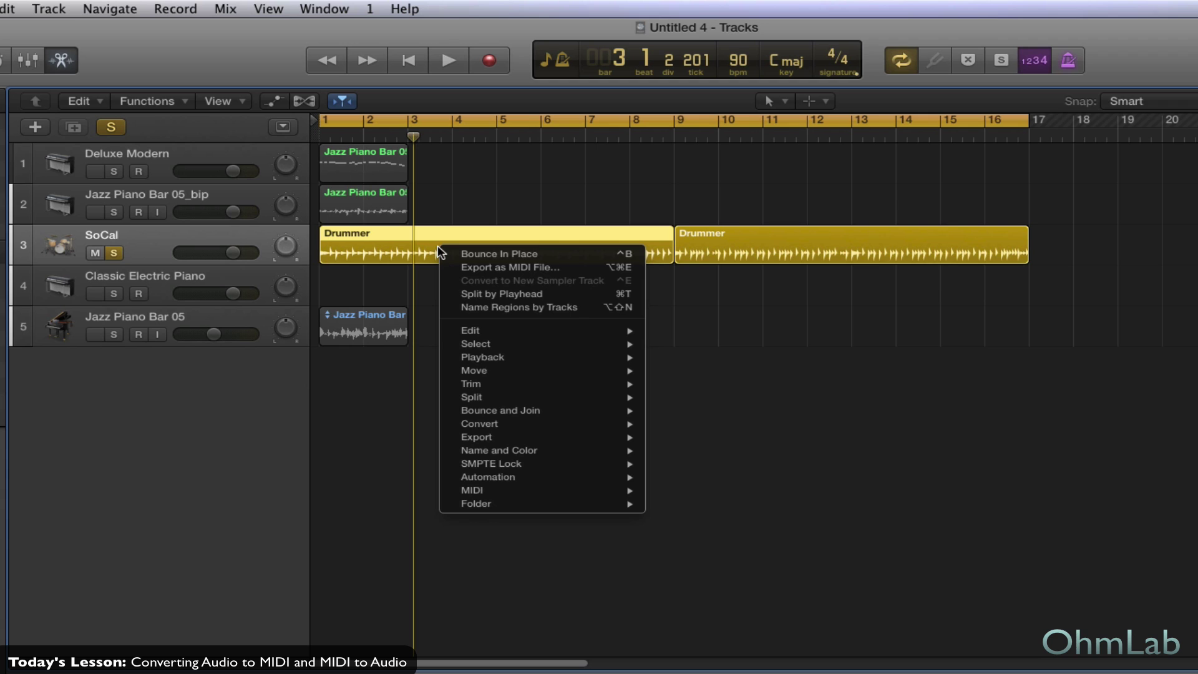
left_click(414, 242)
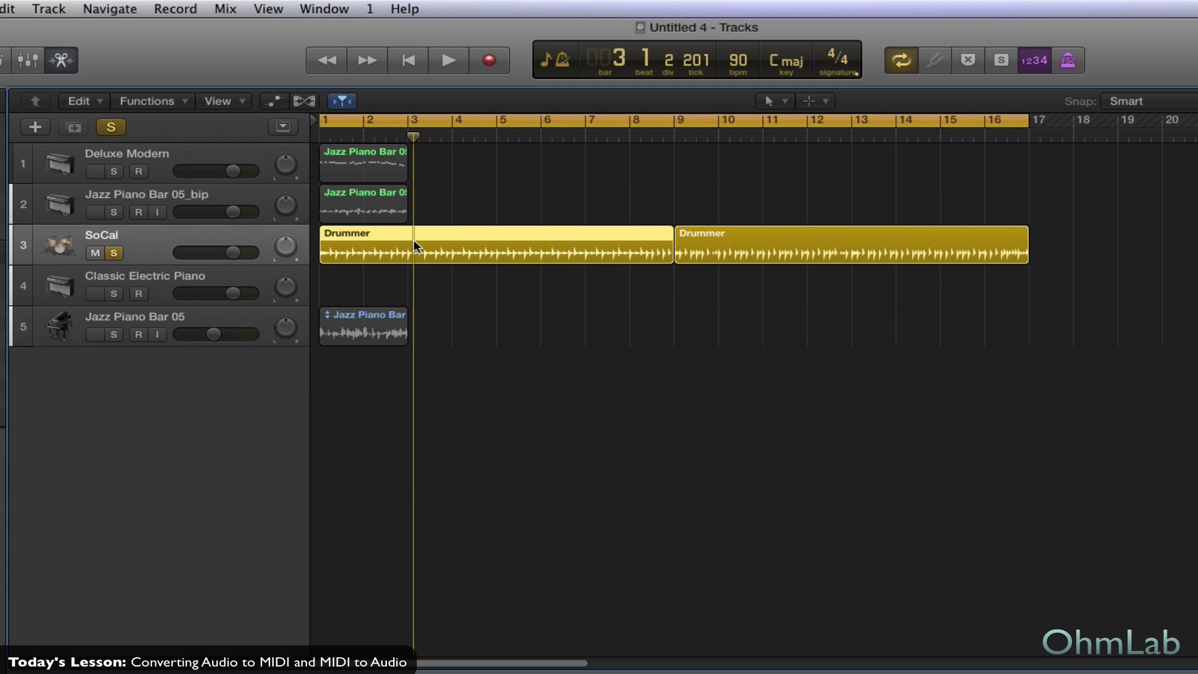
right_click(496, 250)
mouse_move(585, 484)
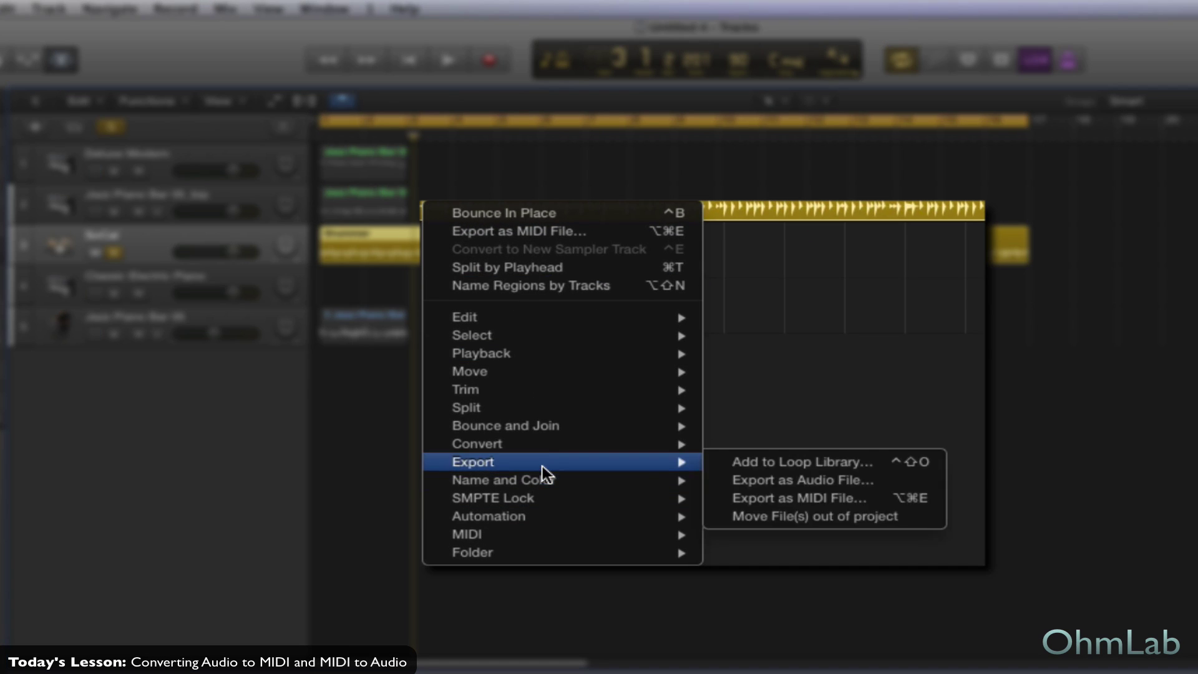
mouse_move(542, 435)
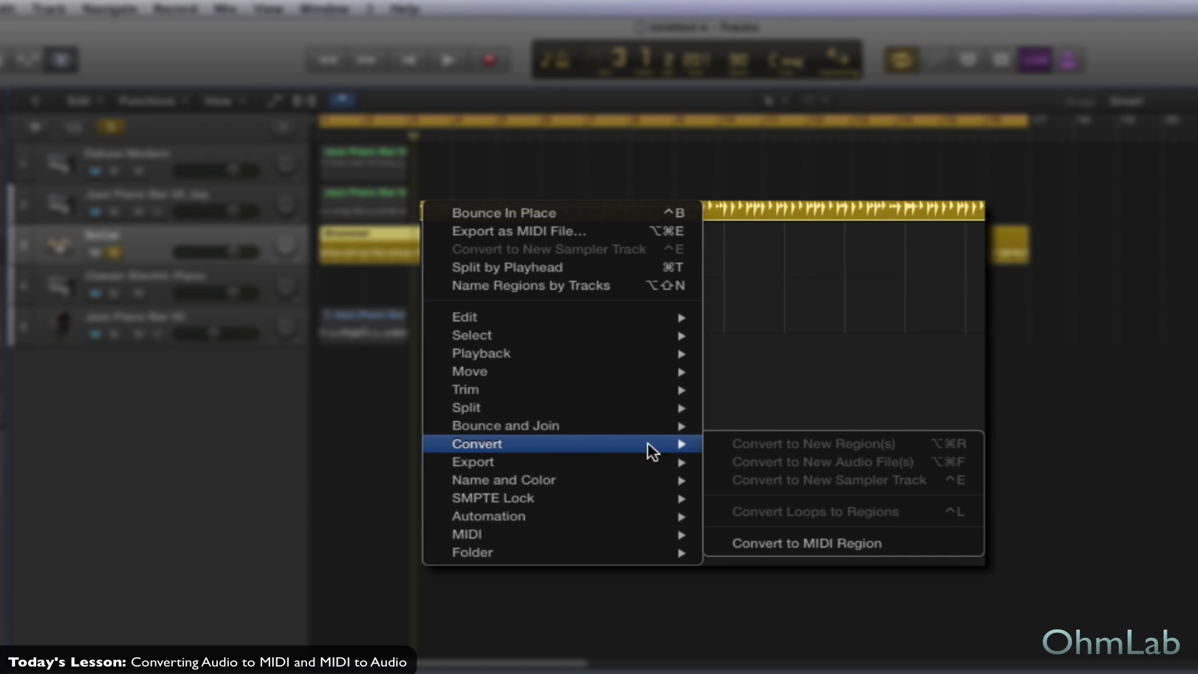
left_click(803, 548)
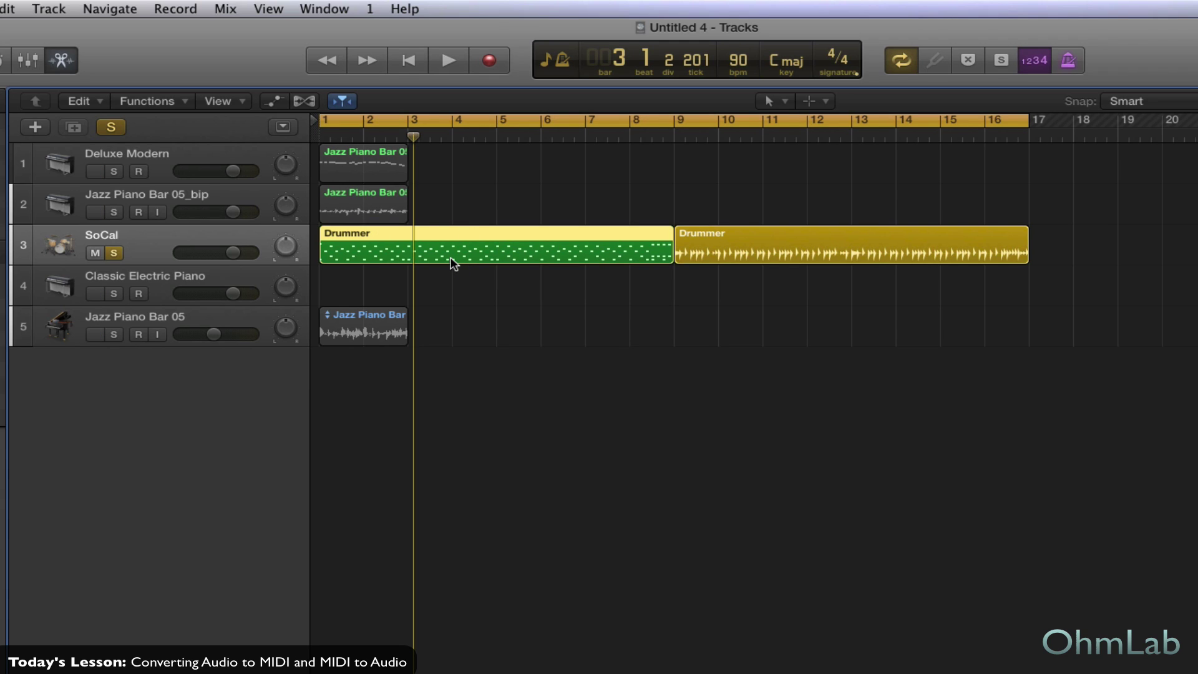
key("space")
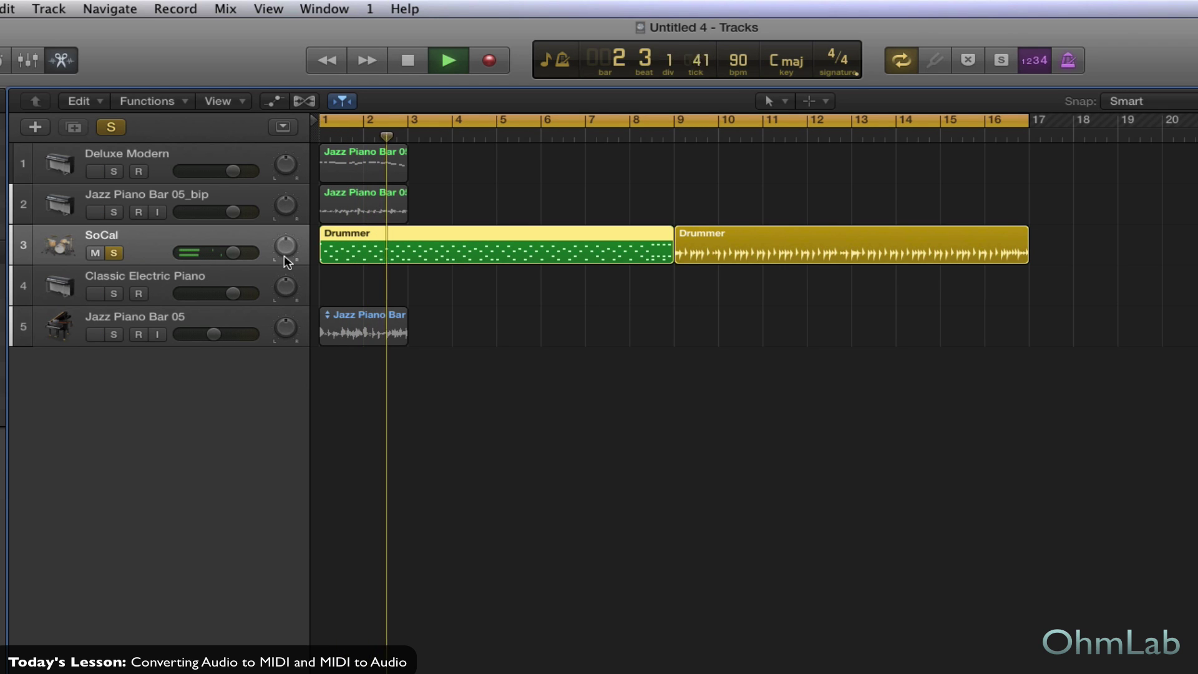
key("space")
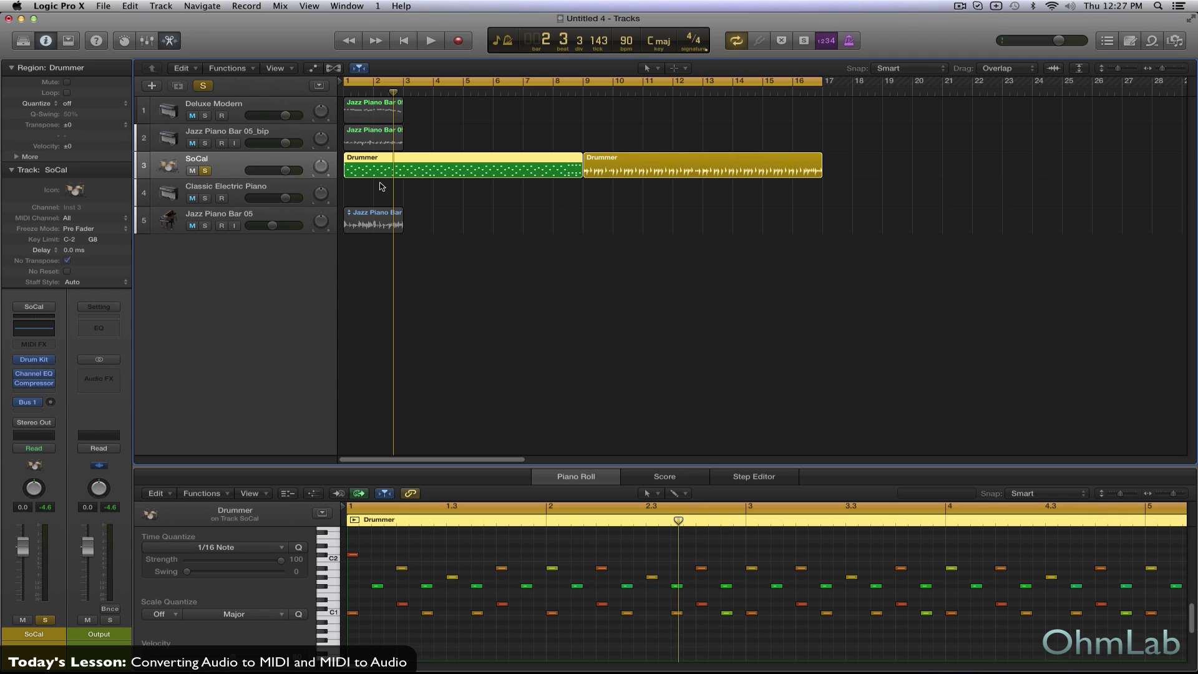
- Create a new software instrument track, Inst 4, loaded with Ultrabeat (Stereo)
double_click(226, 257)
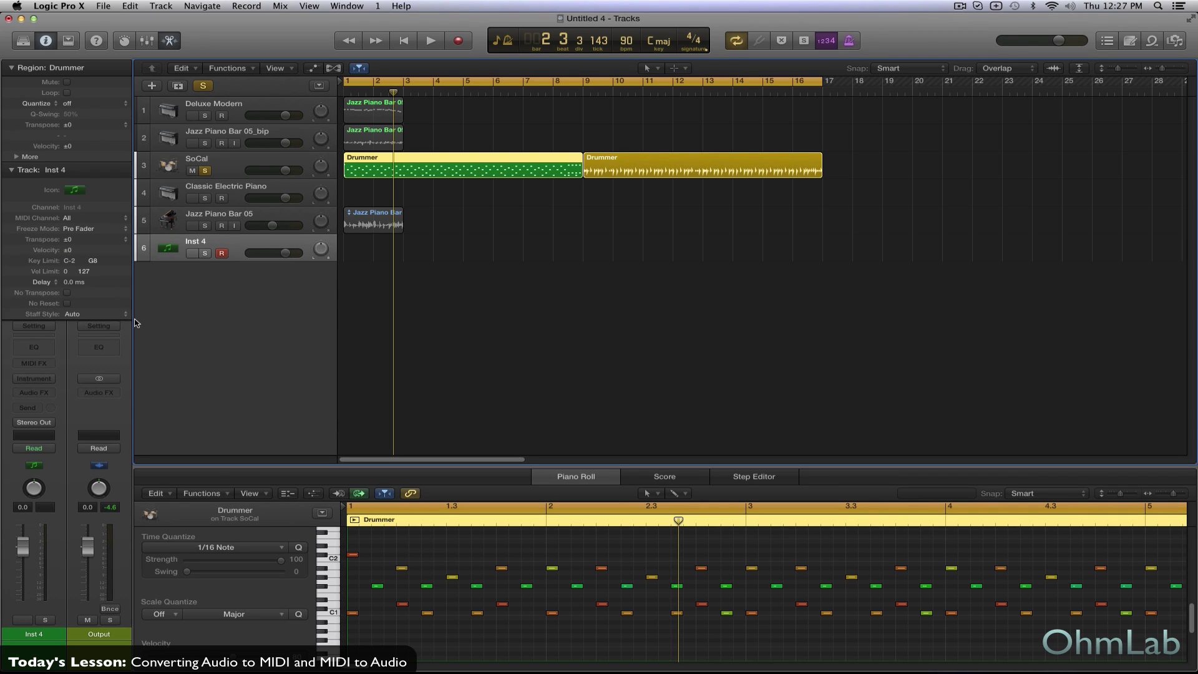
left_click(50, 379)
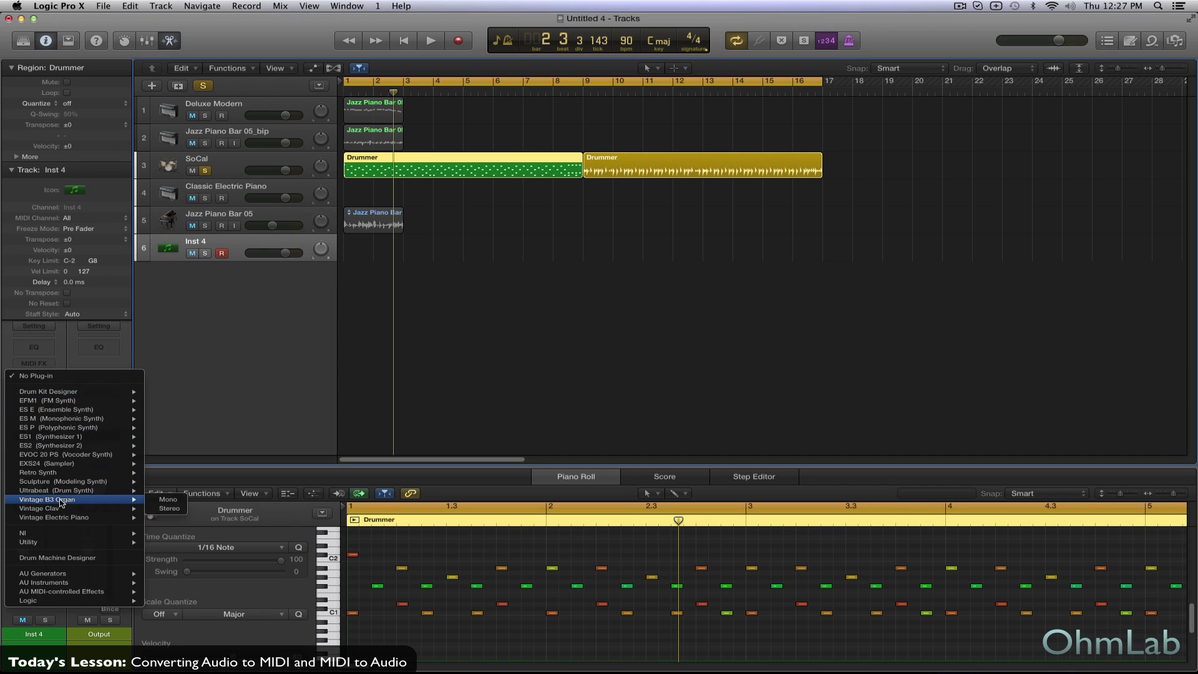
mouse_move(62, 491)
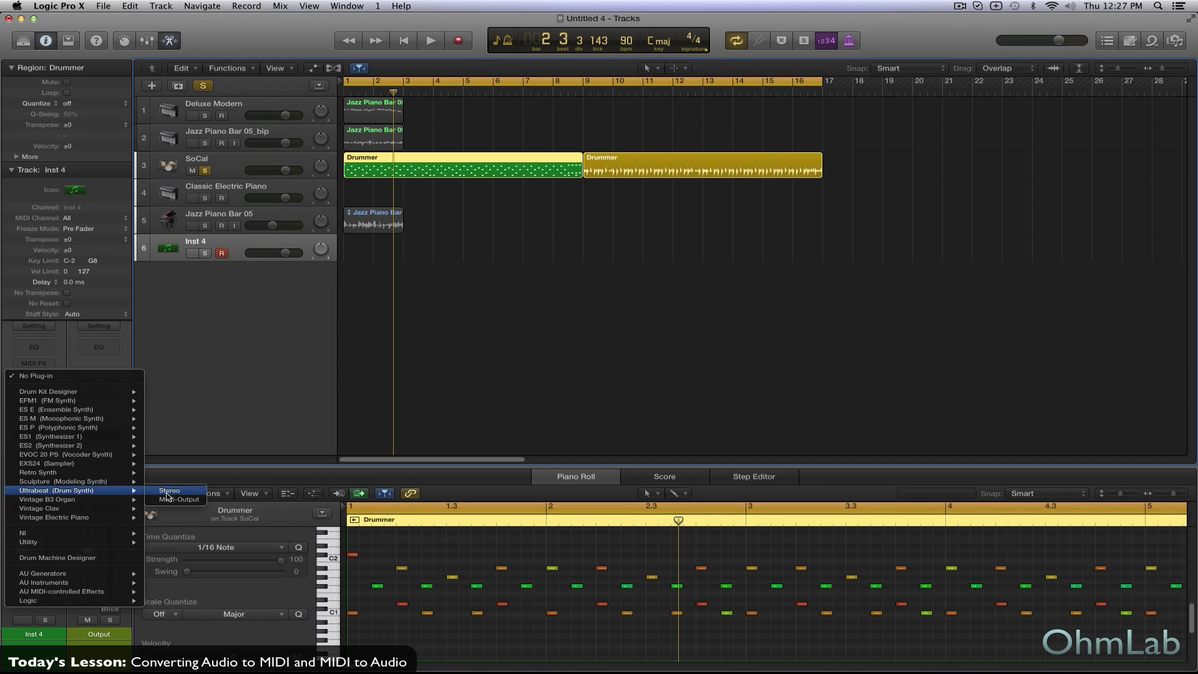
left_click(191, 479)
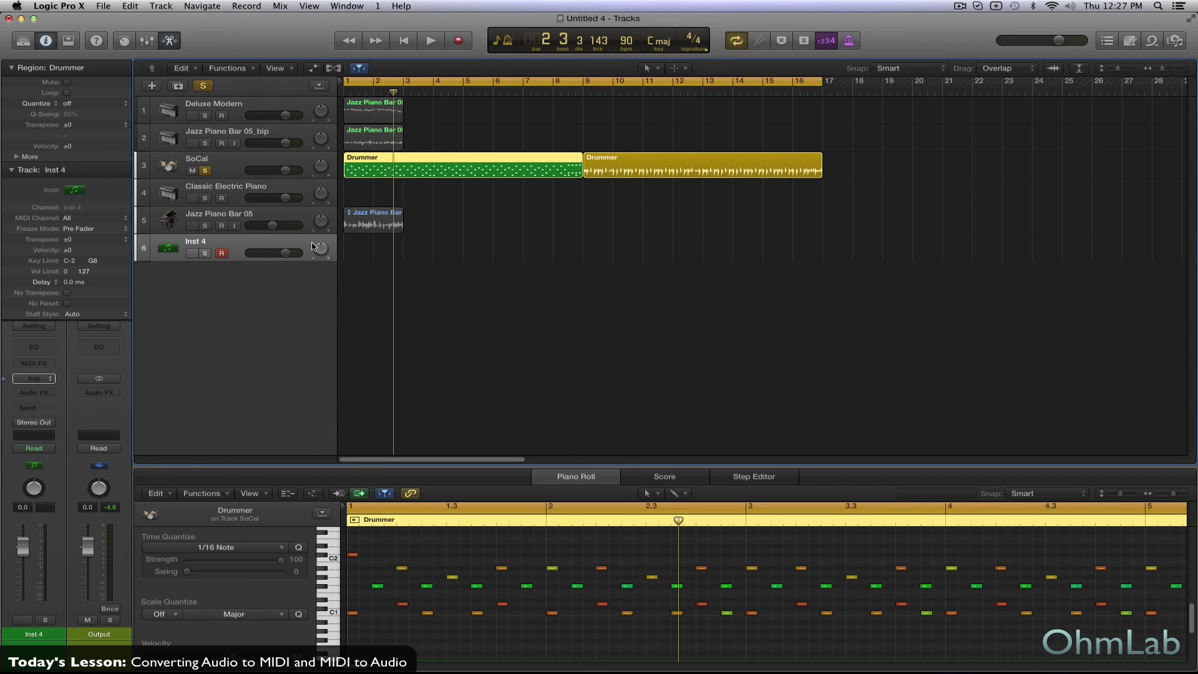
left_click_drag(313, 56, 798, 352)
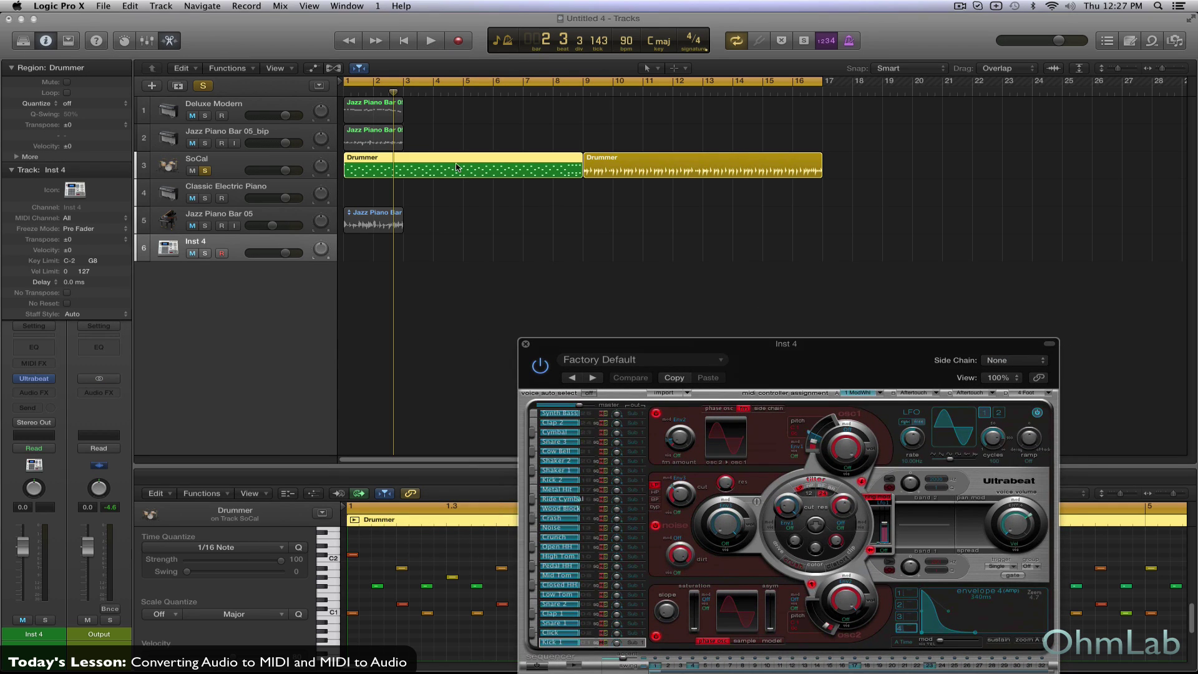
- Move the Drummer MIDI region to Inst 4, solo it instead of SoCal, and play it
left_click_drag(457, 167, 457, 250)
left_click_drag(621, 351, 520, 95)
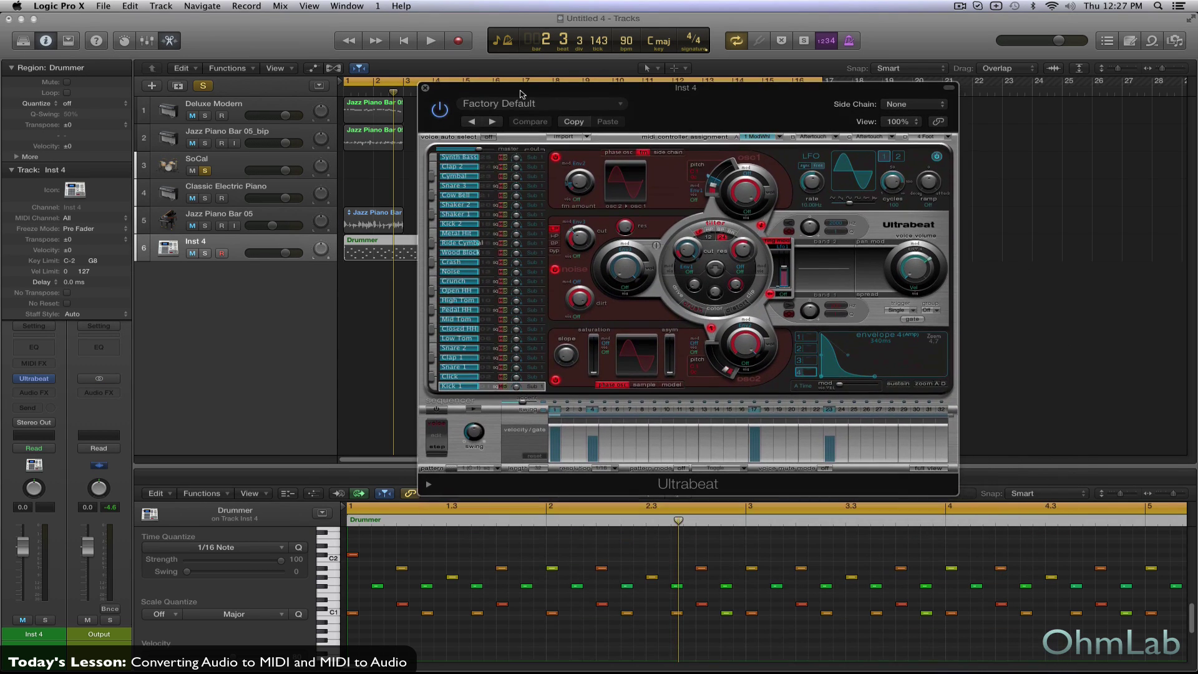
left_click(205, 171)
left_click(205, 254)
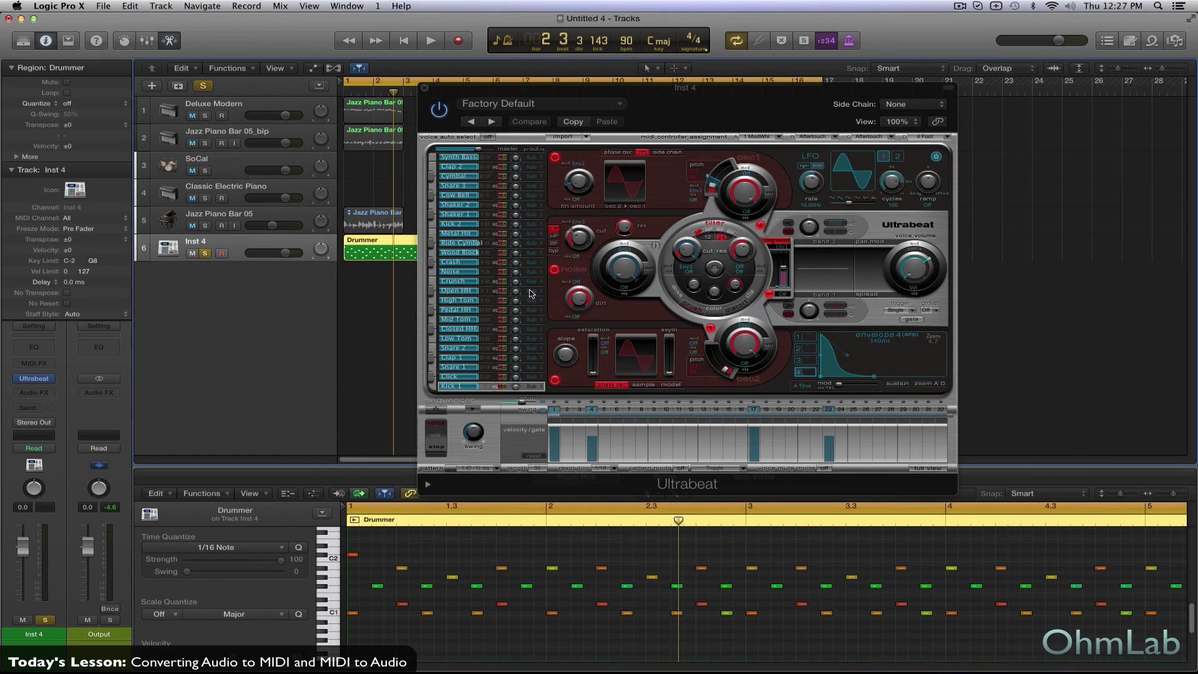
key("space")
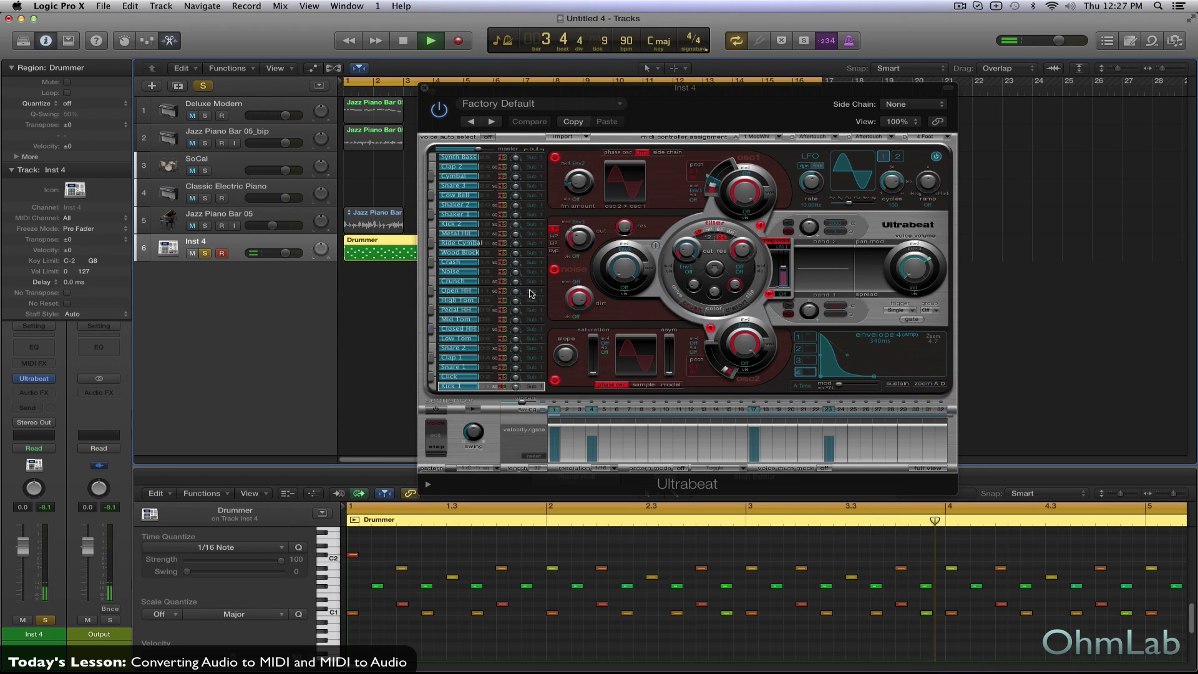
key("space")
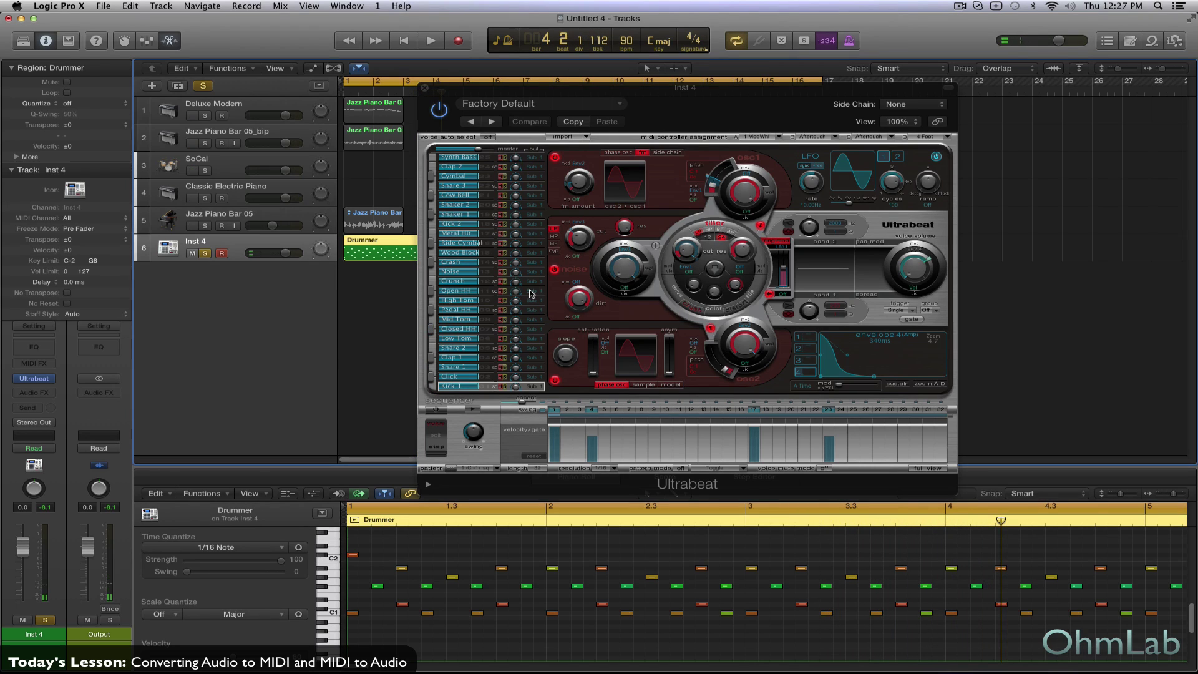